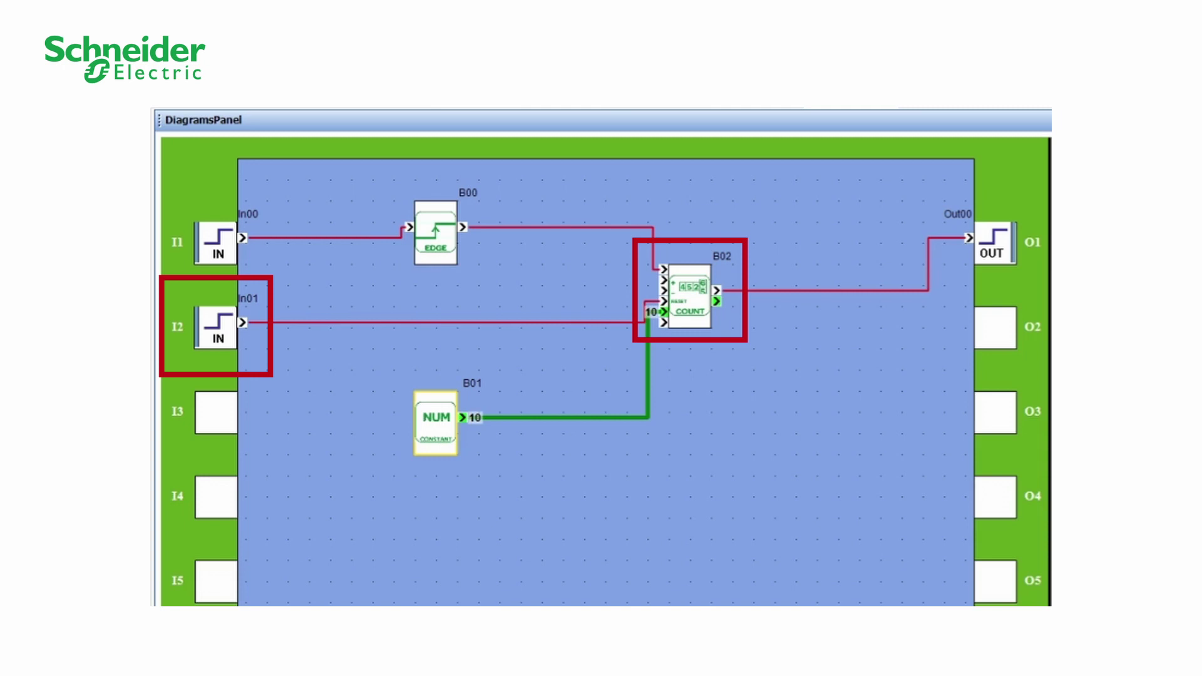
- Switch the ATV Logic editor to the empty POST task diagram
{"action": "left_click", "coordinate": [47, 648]}
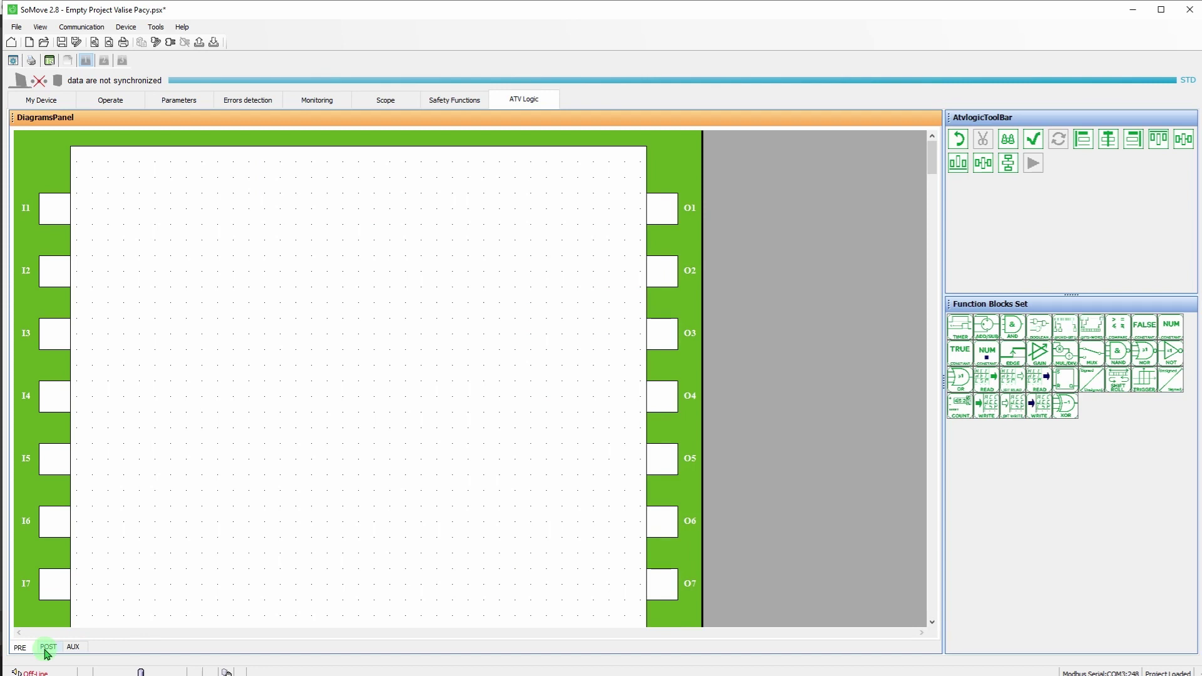
{"action": "left_click", "coordinate": [45, 650]}
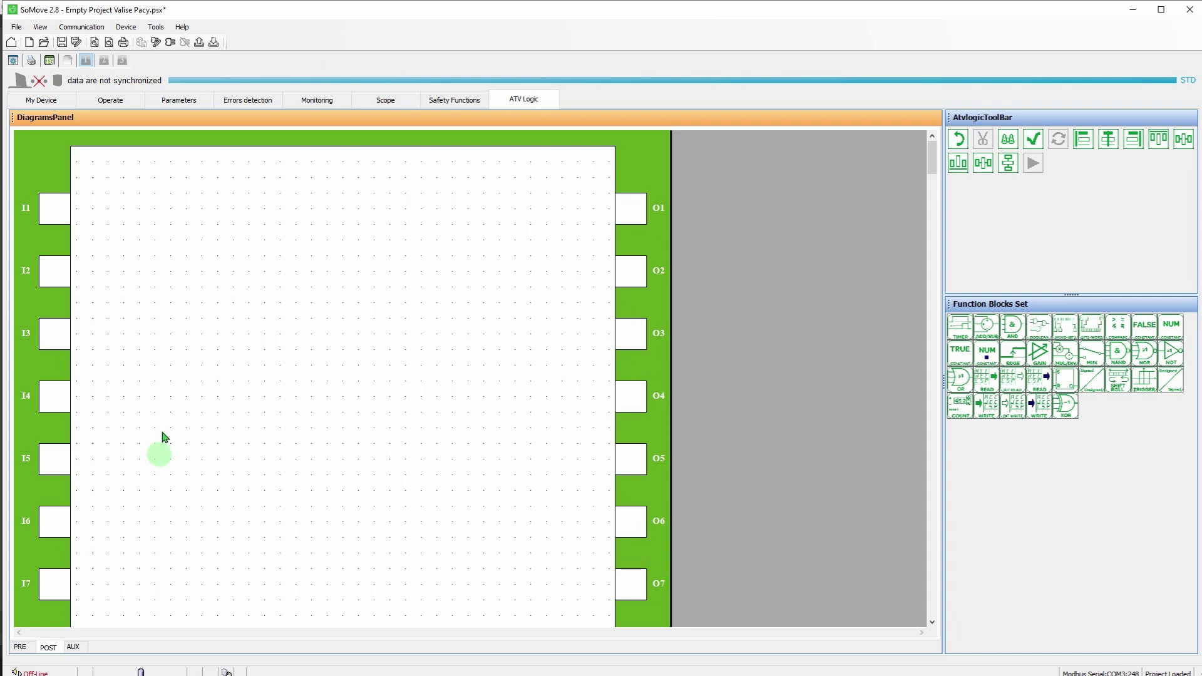
- Configure port I1 as a Discrete virtual input mapped to LI3 high
{"action": "double_click", "coordinate": [55, 211]}
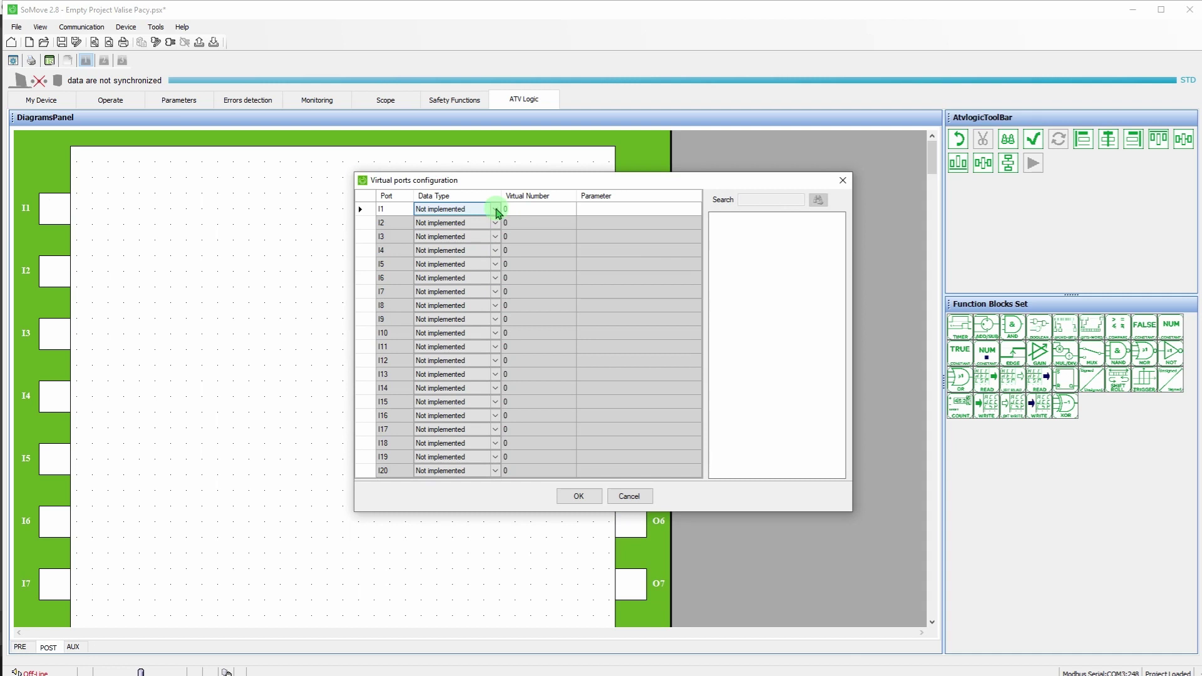
{"action": "left_click", "coordinate": [497, 214]}
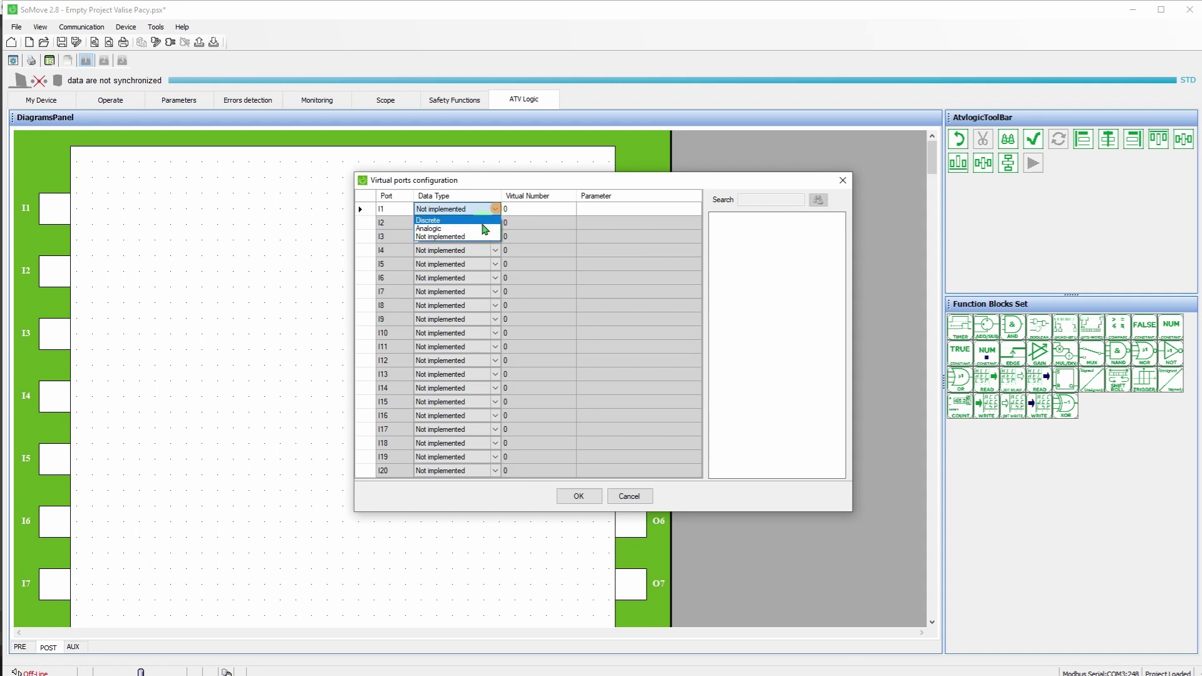
{"action": "left_click", "coordinate": [481, 224]}
{"action": "left_click", "coordinate": [589, 209]}
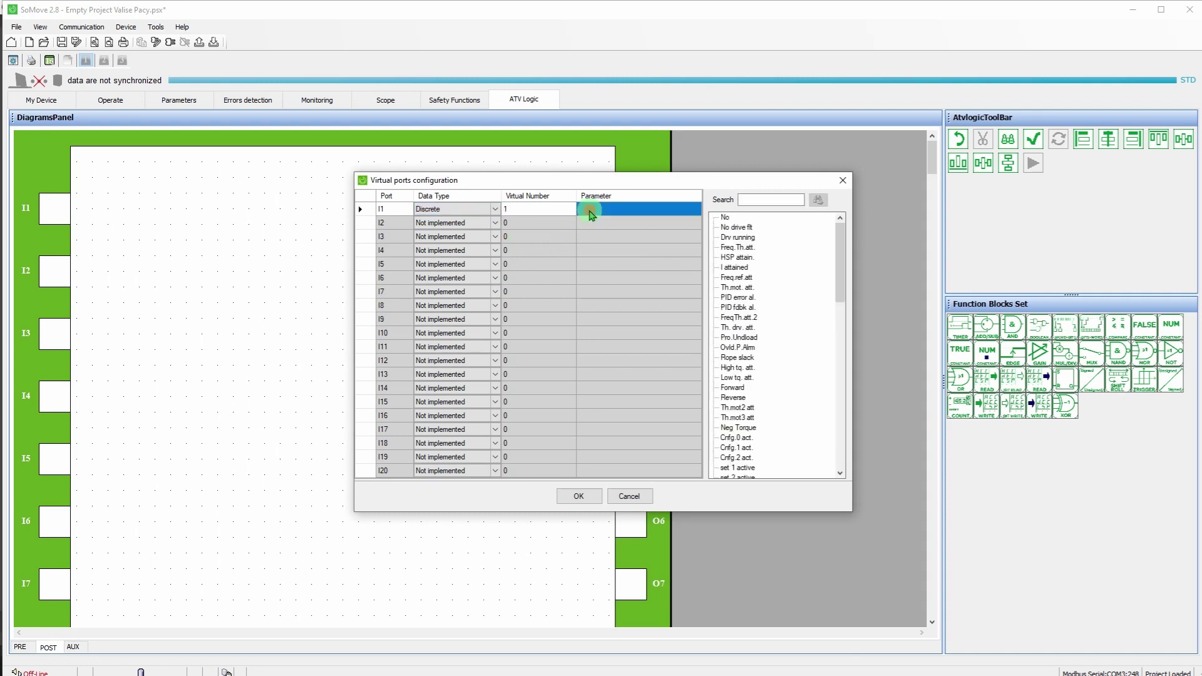
{"action": "left_click_drag", "start_coordinate": [840, 282], "coordinate": [838, 373]}
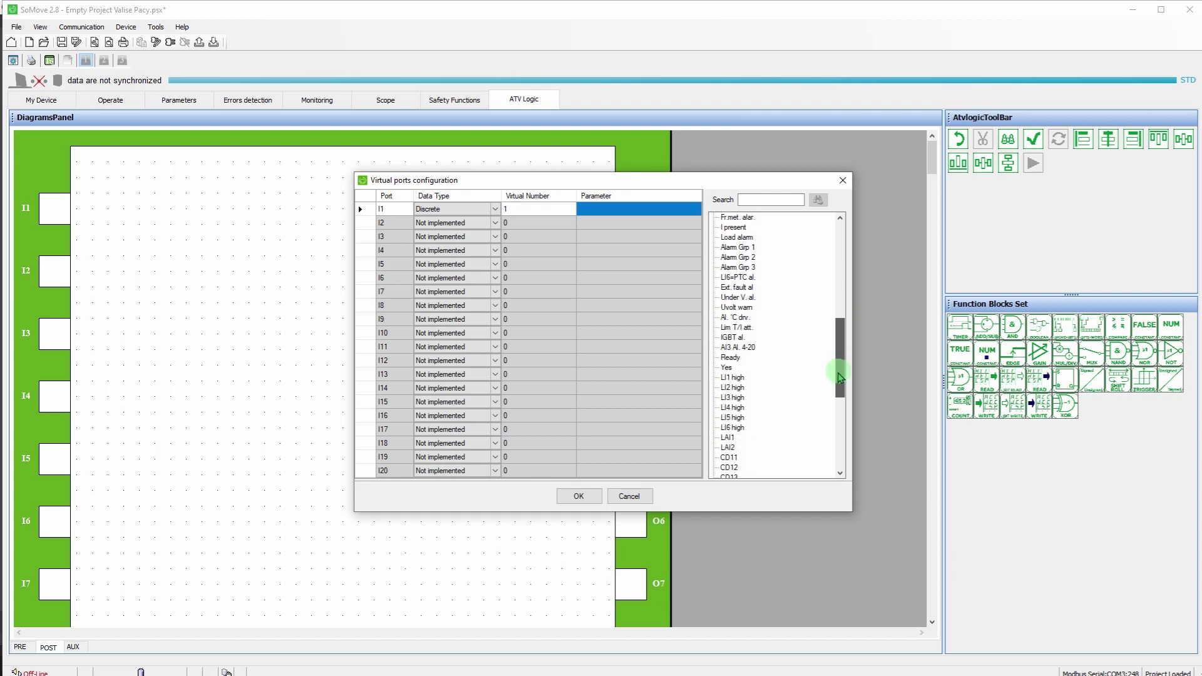
{"action": "double_click", "coordinate": [741, 394]}
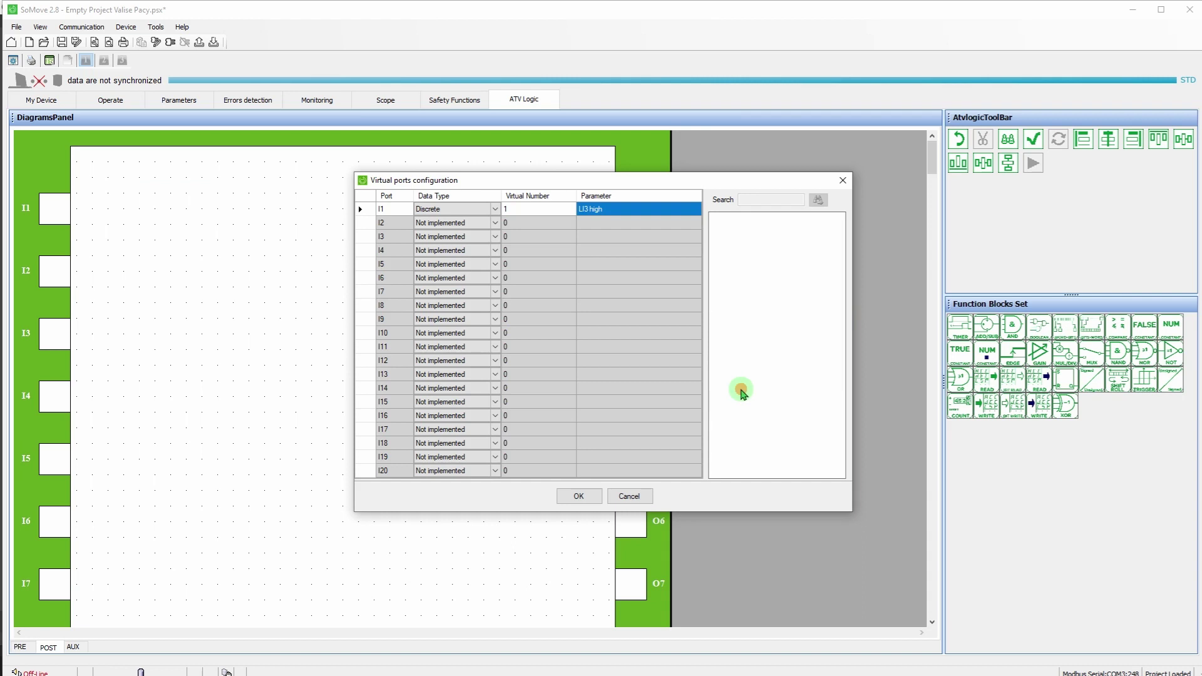
{"action": "left_click", "coordinate": [579, 499]}
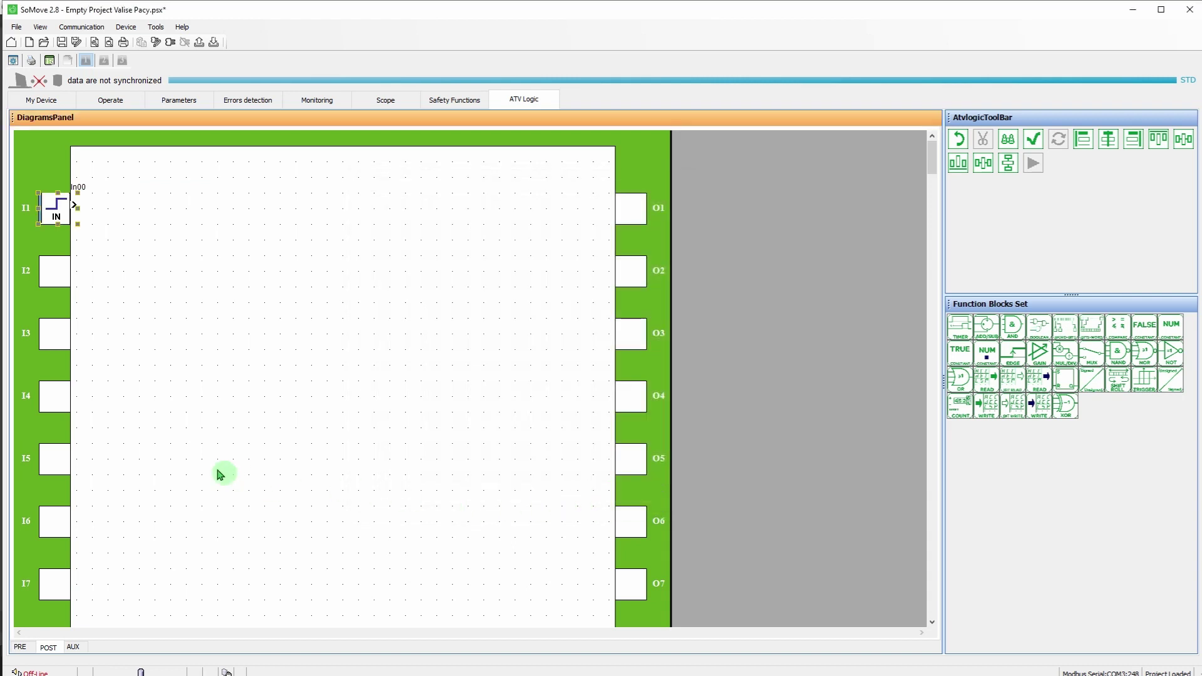
- Configure port I2 as a Discrete virtual input mapped to LI4 high
{"action": "double_click", "coordinate": [56, 271]}
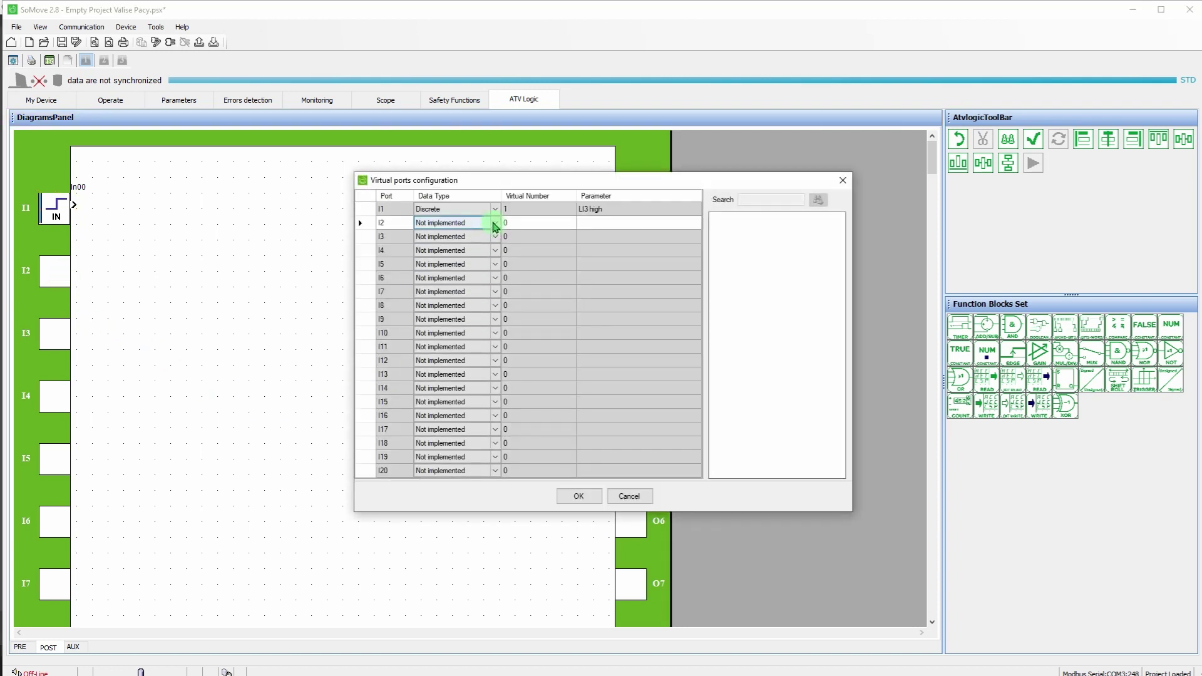
{"action": "left_click", "coordinate": [494, 227]}
{"action": "left_click", "coordinate": [486, 234]}
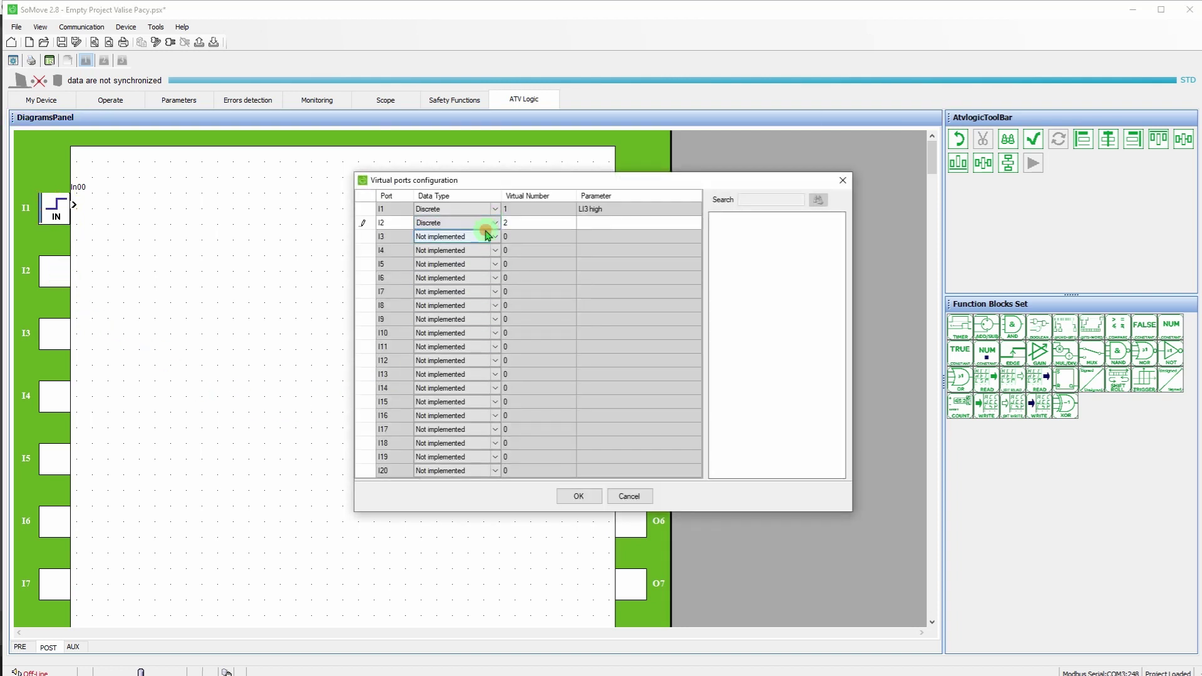
{"action": "left_click", "coordinate": [615, 225]}
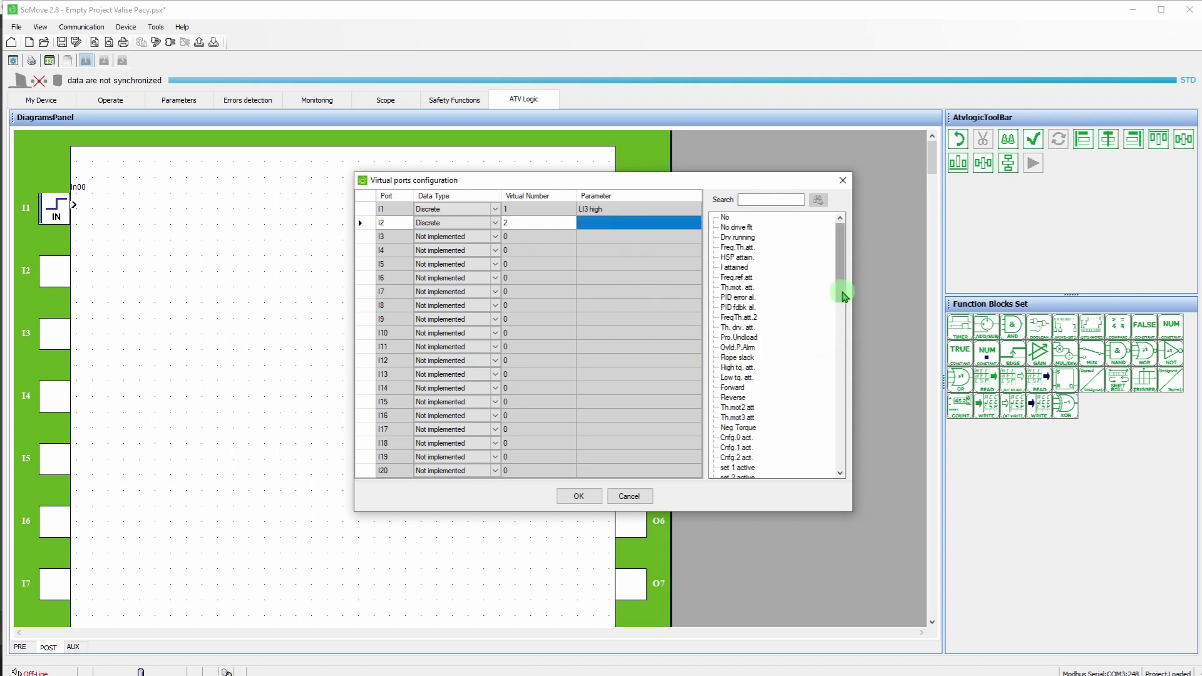
{"action": "left_click_drag", "start_coordinate": [842, 297], "coordinate": [821, 392]}
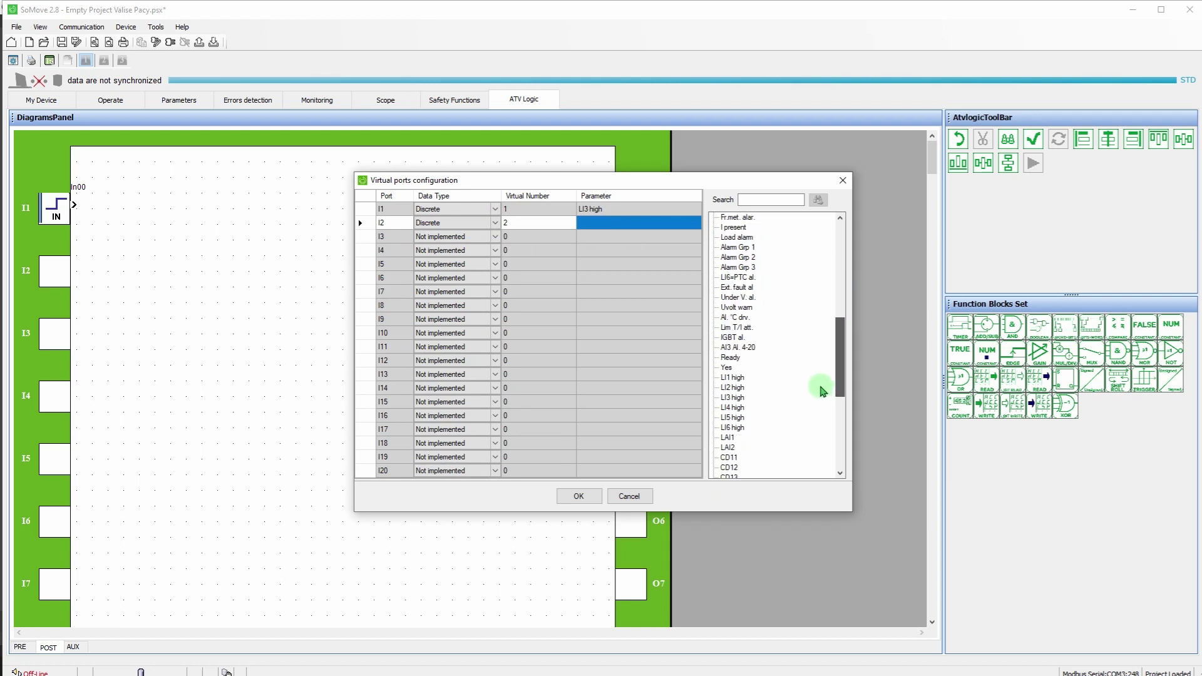
{"action": "double_click", "coordinate": [733, 408]}
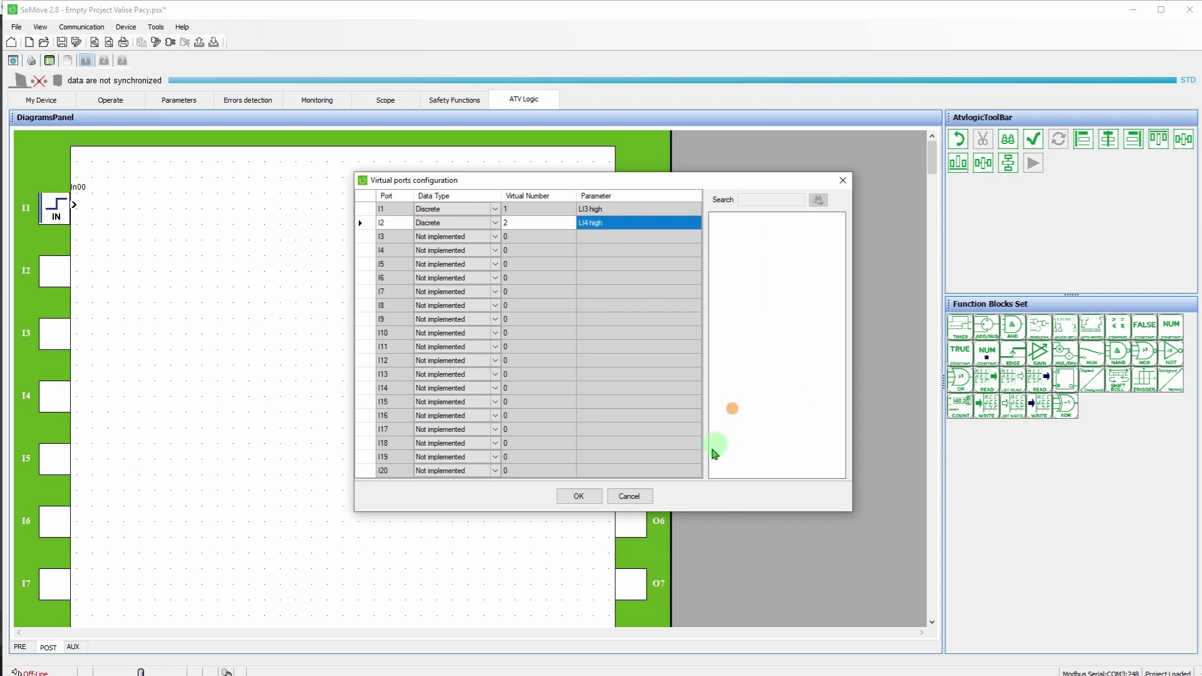
{"action": "left_click", "coordinate": [577, 498]}
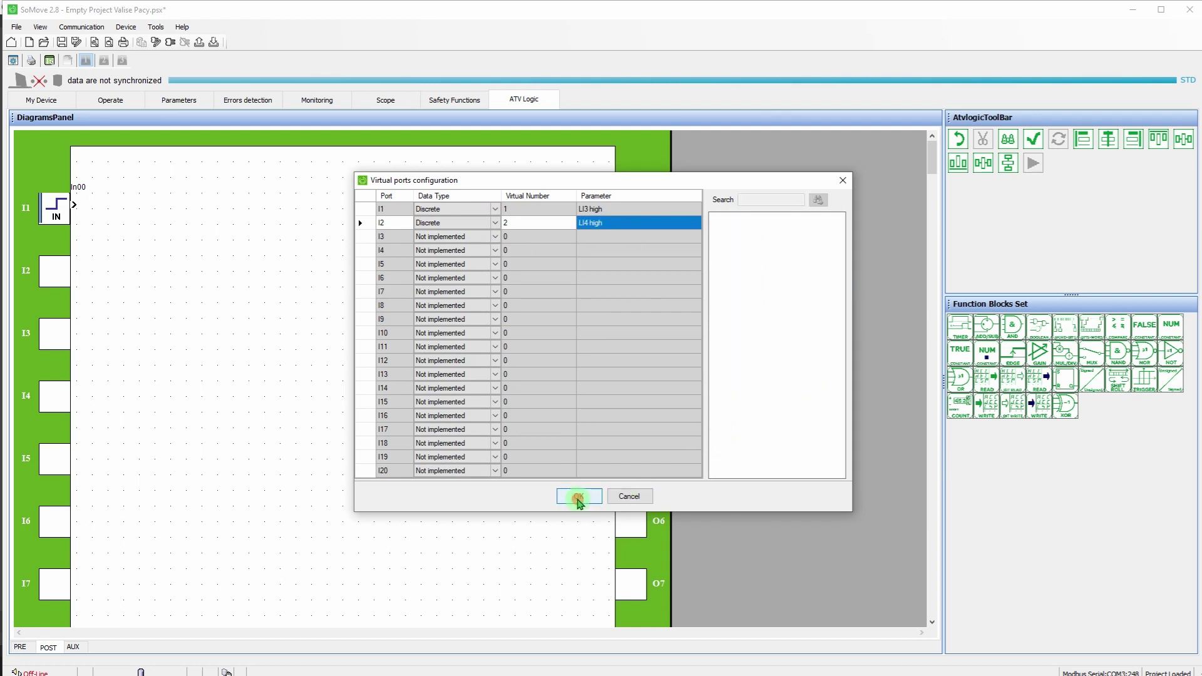
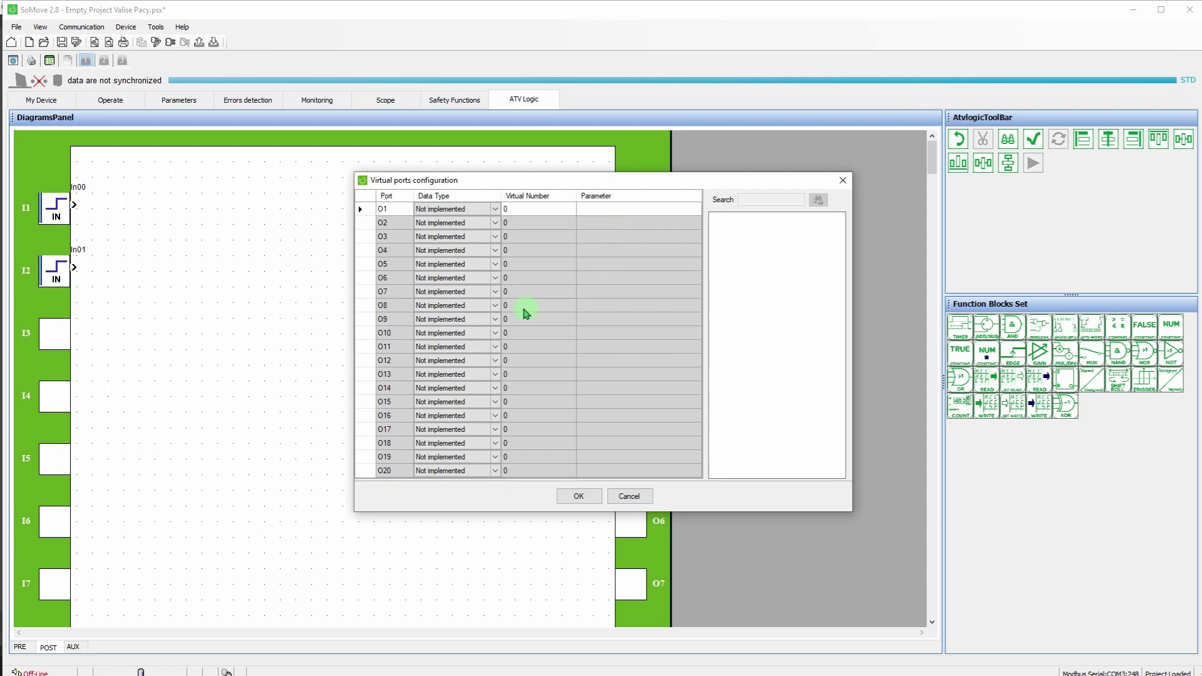
- Configure virtual port O1 as a Discrete output with the LO1 assignment parameter
{"action": "left_click", "coordinate": [495, 210]}
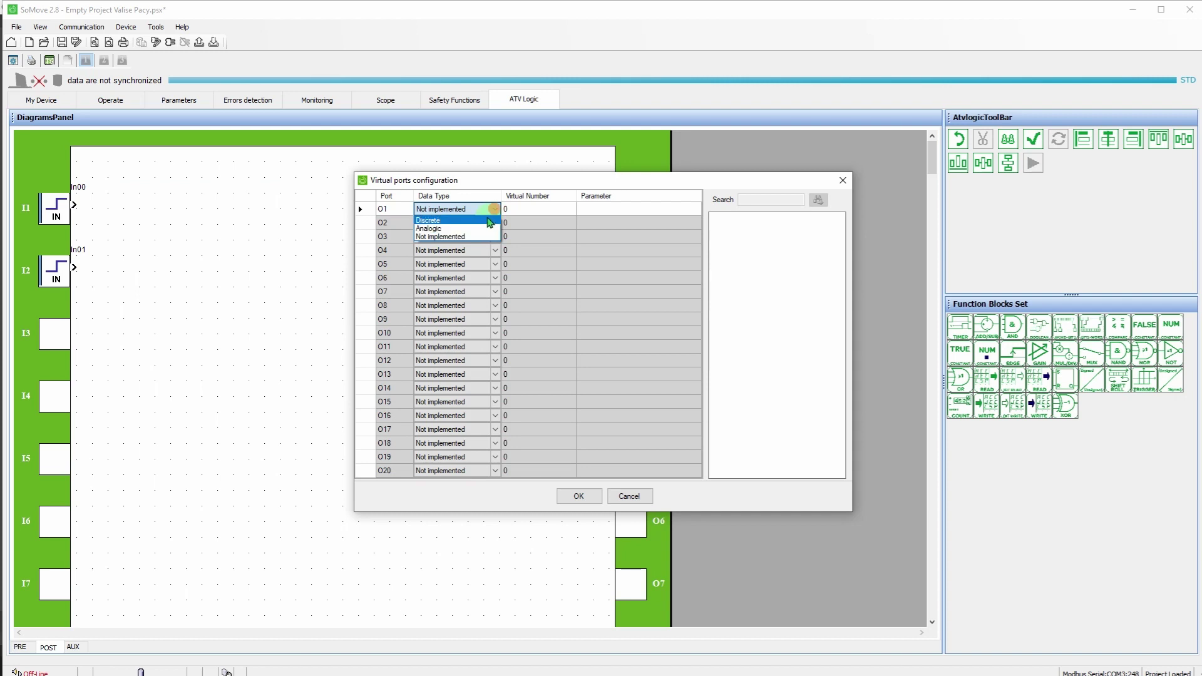
{"action": "left_click", "coordinate": [486, 221]}
{"action": "left_click", "coordinate": [599, 210]}
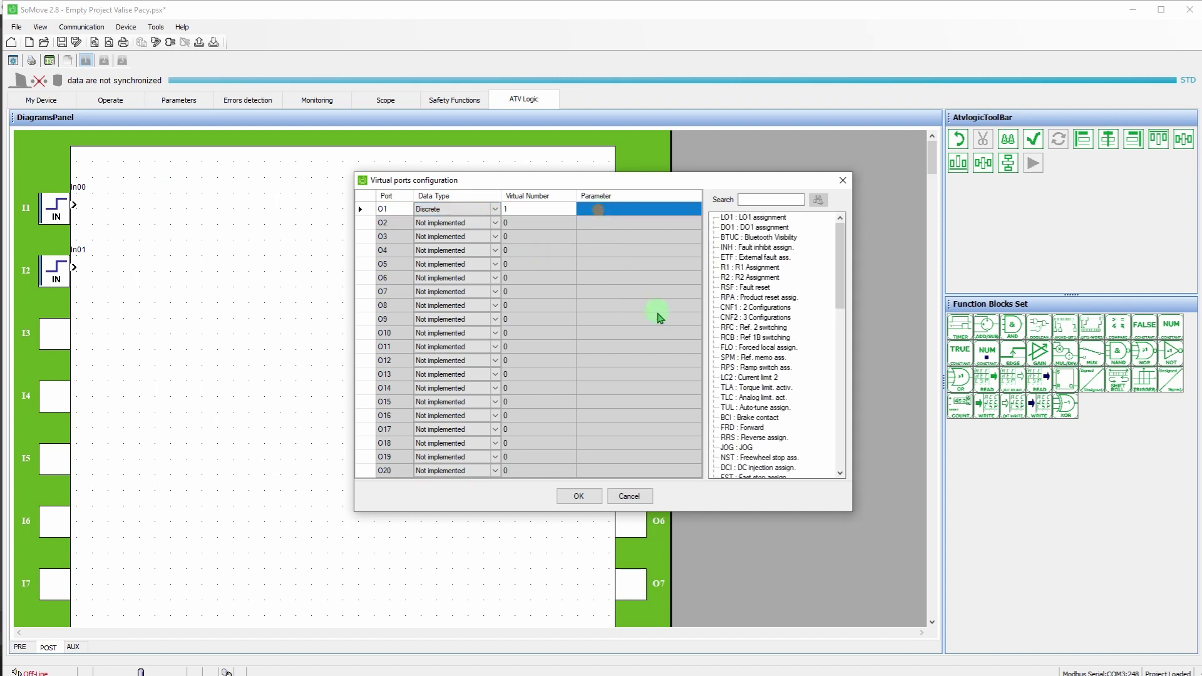
{"action": "left_click", "coordinate": [739, 220]}
{"action": "double_click", "coordinate": [740, 221]}
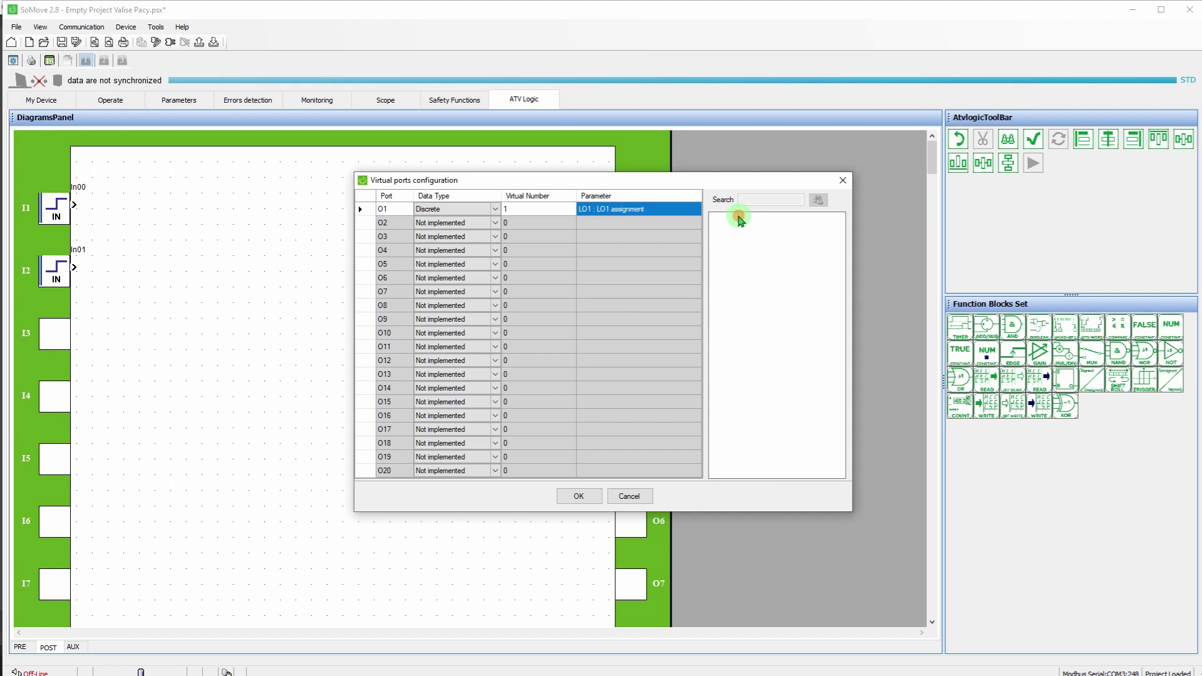
{"action": "left_click", "coordinate": [580, 497]}
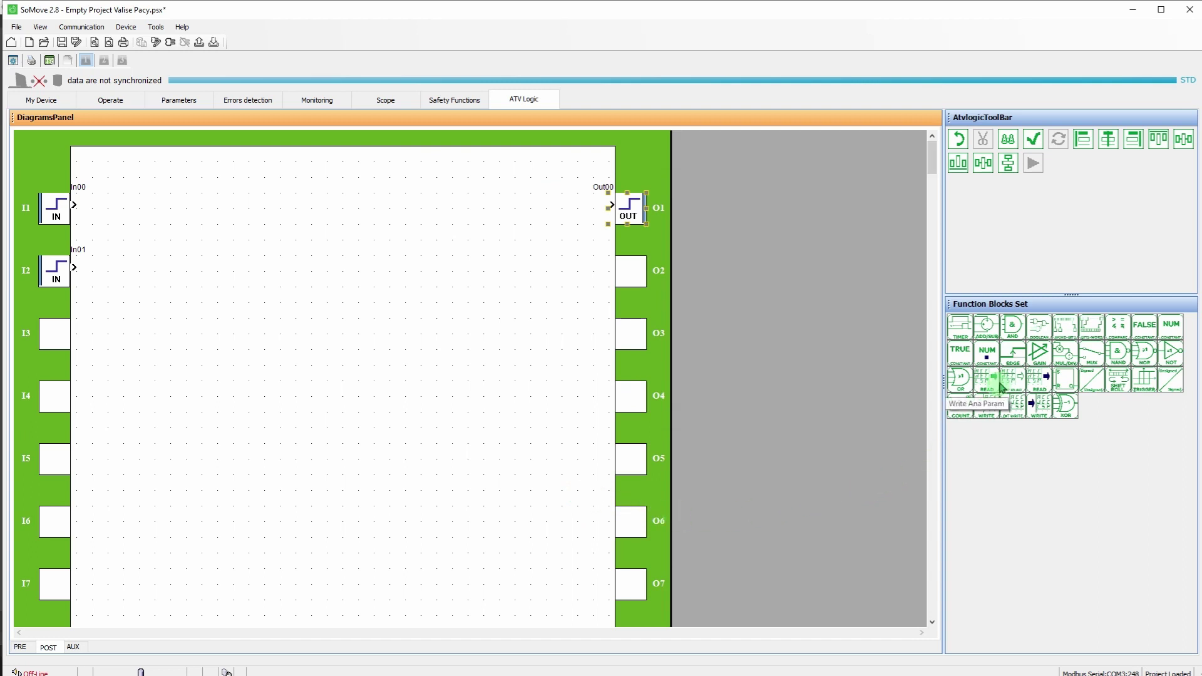
- Place edge block B00 at top left, plus NUM constant and UP/DOWN COUNTER blocks
{"action": "left_click_drag", "start_coordinate": [1017, 355], "coordinate": [225, 221]}
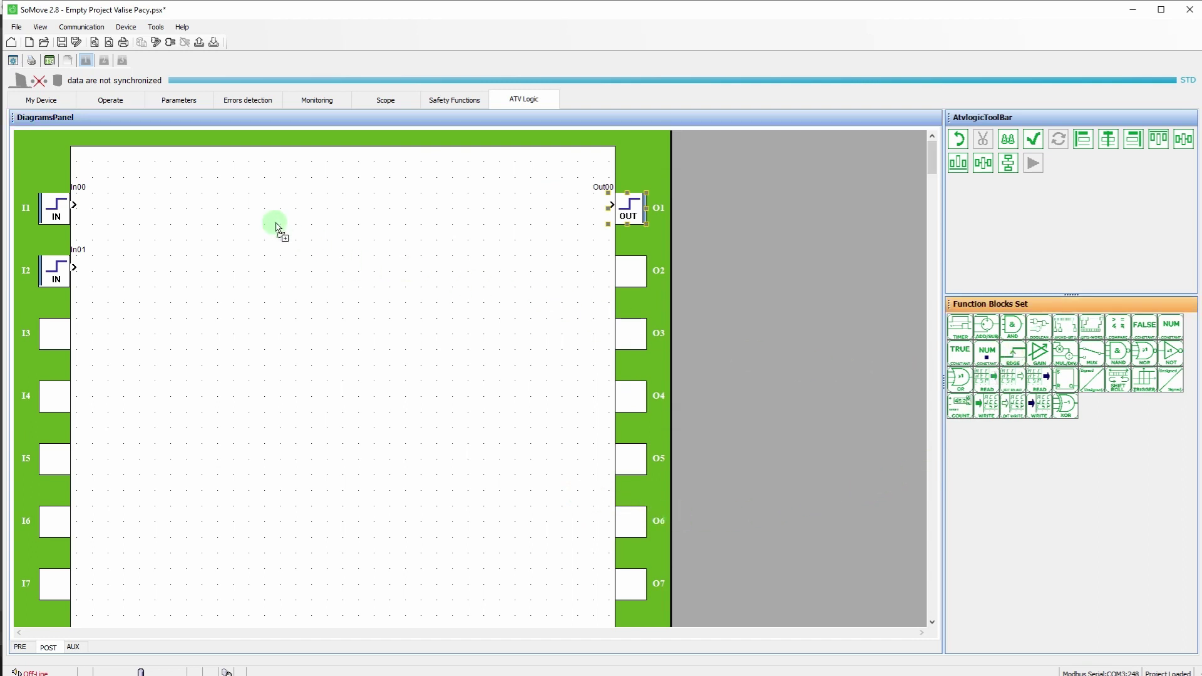
{"action": "left_click_drag", "start_coordinate": [226, 221], "coordinate": [215, 209]}
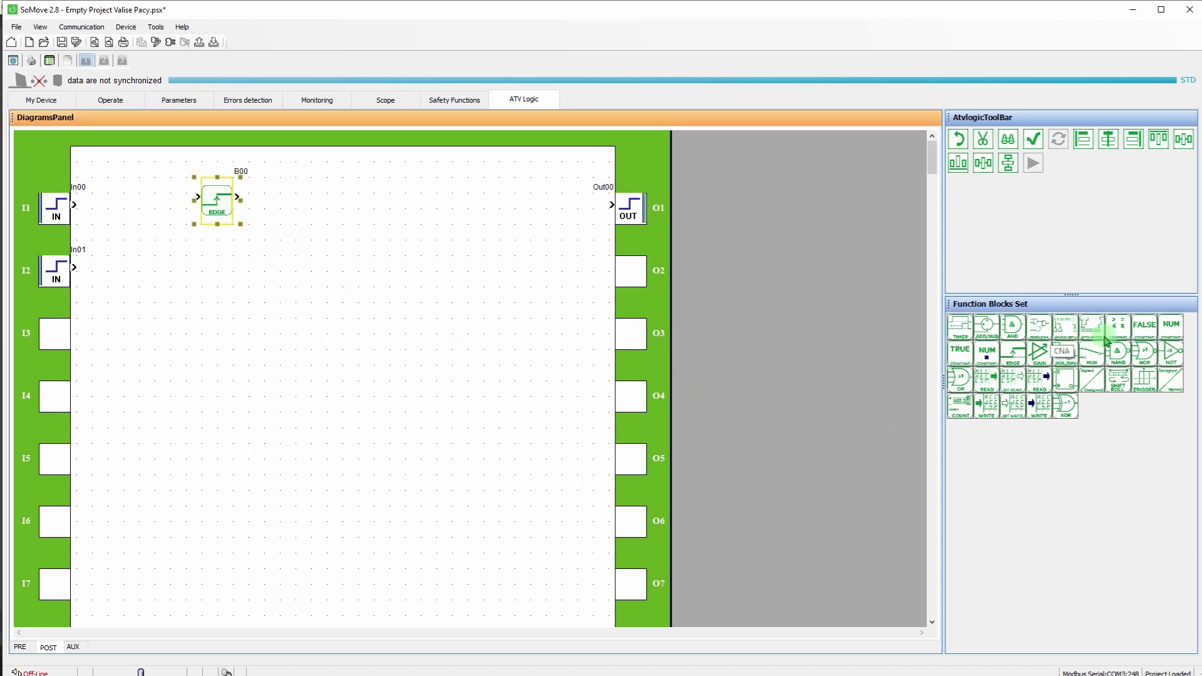
{"action": "mouse_move", "coordinate": [1161, 325]}
{"action": "left_mouse_down"}
{"action": "mouse_move", "coordinate": [247, 376]}
{"action": "mouse_move", "coordinate": [222, 355]}
{"action": "left_mouse_up"}
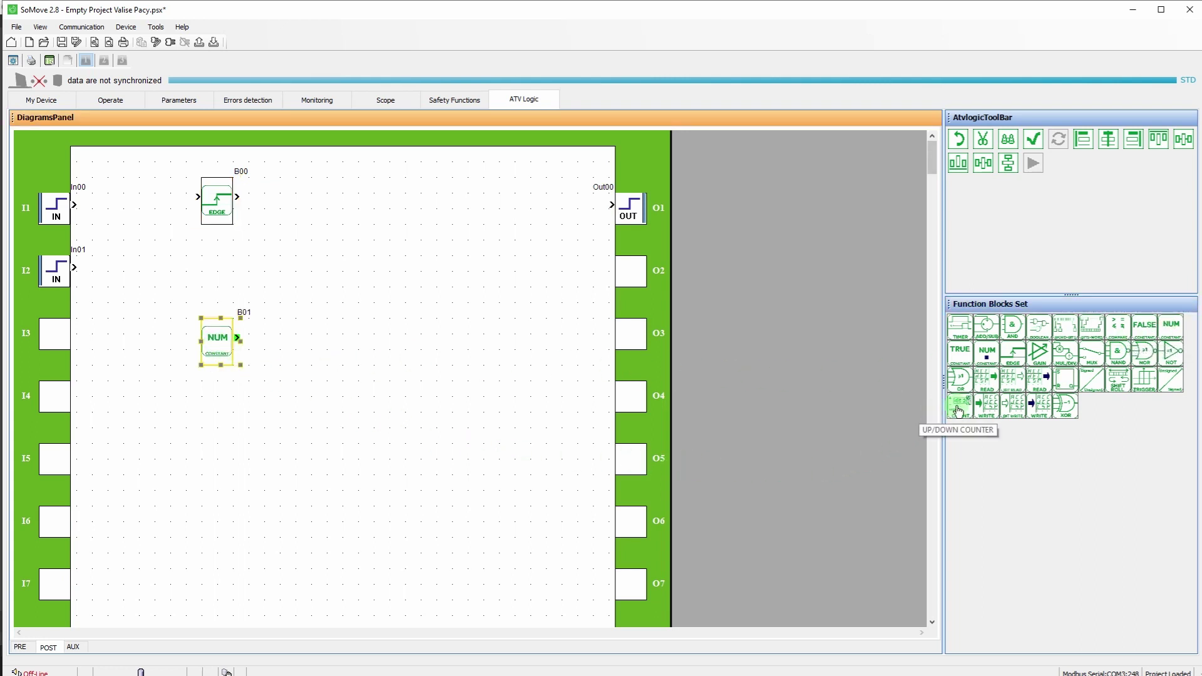
{"action": "mouse_move", "coordinate": [958, 406]}
{"action": "left_mouse_down"}
{"action": "mouse_move", "coordinate": [921, 414]}
{"action": "mouse_move", "coordinate": [380, 263]}
{"action": "left_mouse_up"}
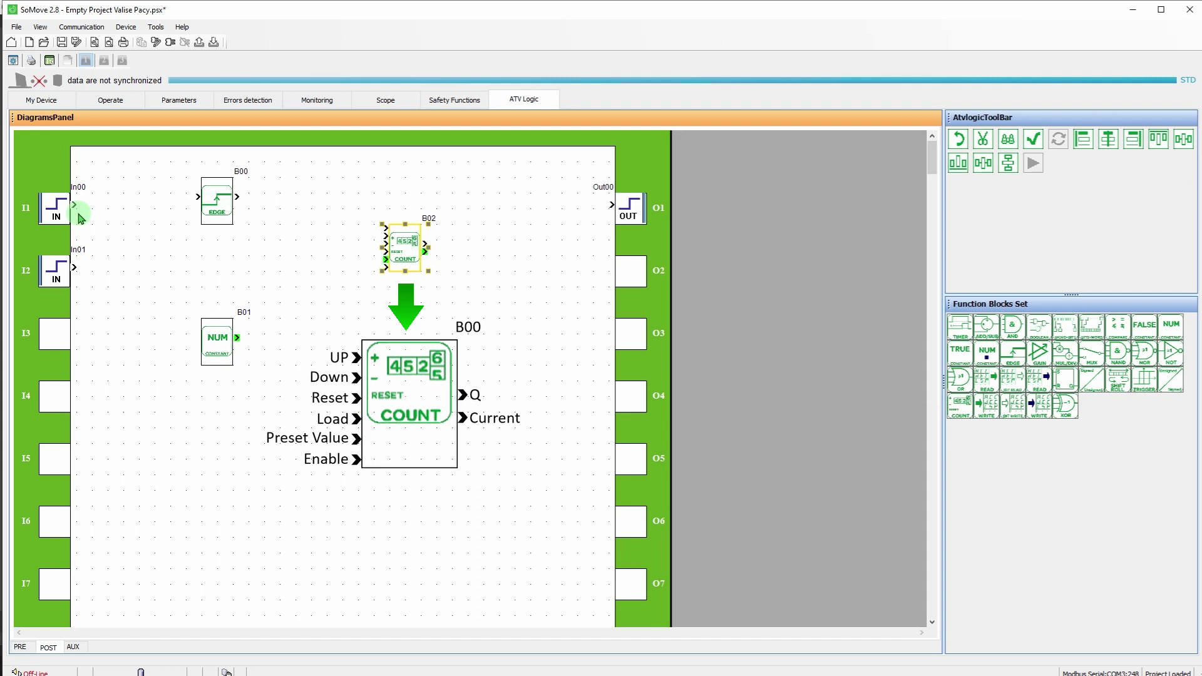
- Wire In00 to the edge block, counter to Out00, and In01 and constant B01 into the counter
{"action": "mouse_move", "coordinate": [76, 203]}
{"action": "left_mouse_down"}
{"action": "mouse_move", "coordinate": [197, 199]}
{"action": "mouse_move", "coordinate": [380, 226]}
{"action": "left_mouse_up"}
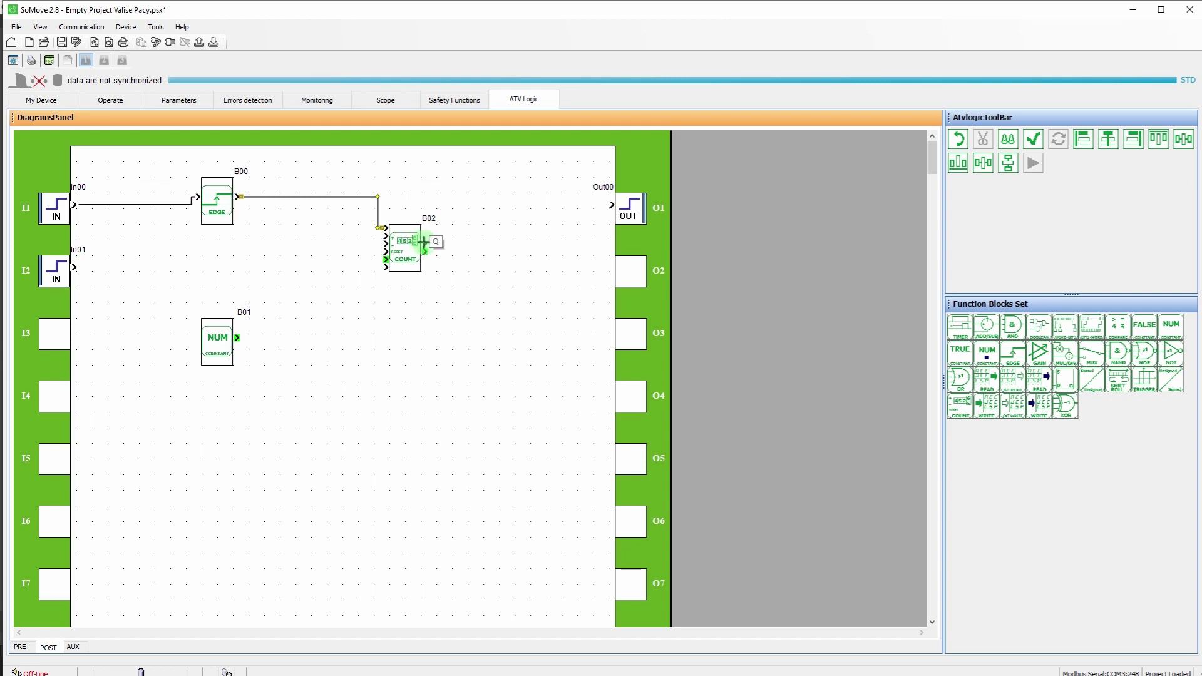
{"action": "left_click_drag", "start_coordinate": [425, 241], "coordinate": [610, 205]}
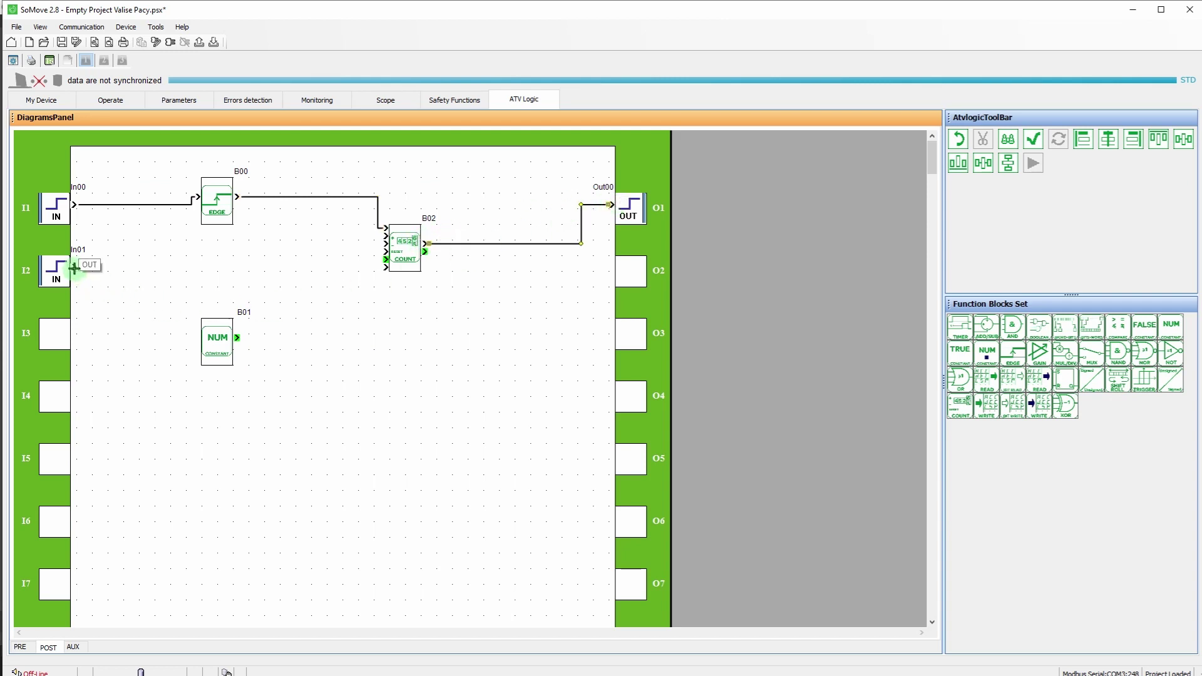
{"action": "left_click_drag", "start_coordinate": [75, 266], "coordinate": [378, 252]}
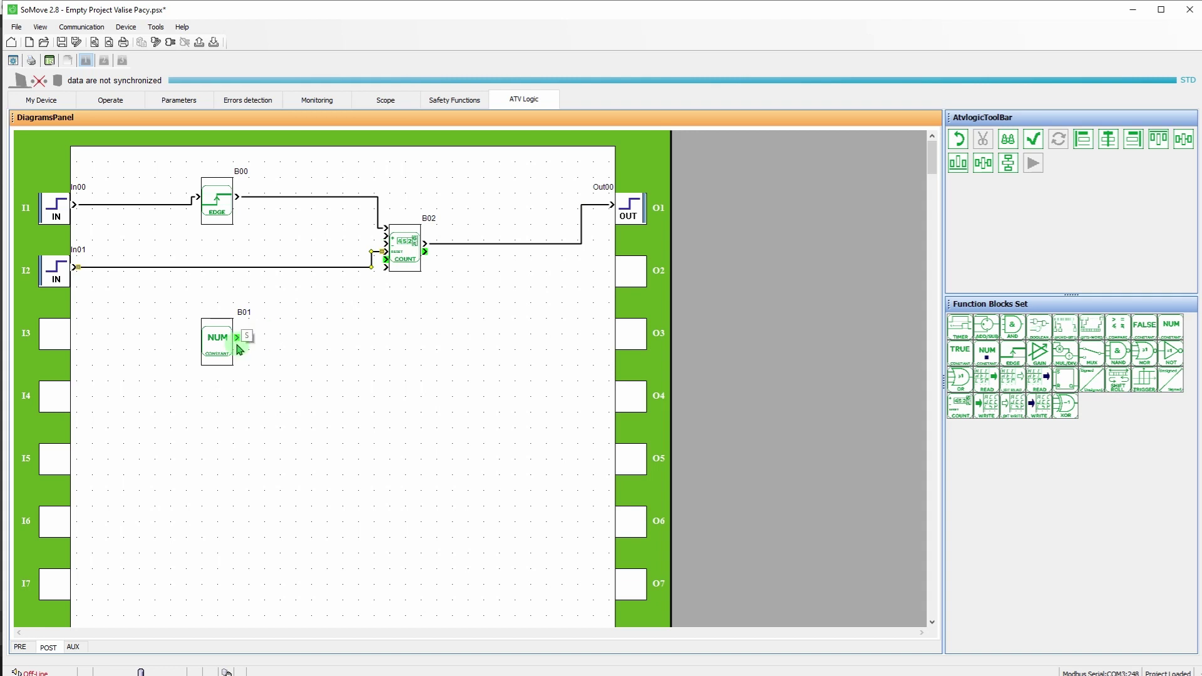
{"action": "mouse_move", "coordinate": [236, 338]}
{"action": "left_mouse_down"}
{"action": "mouse_move", "coordinate": [290, 320]}
{"action": "mouse_move", "coordinate": [379, 257]}
{"action": "left_mouse_up"}
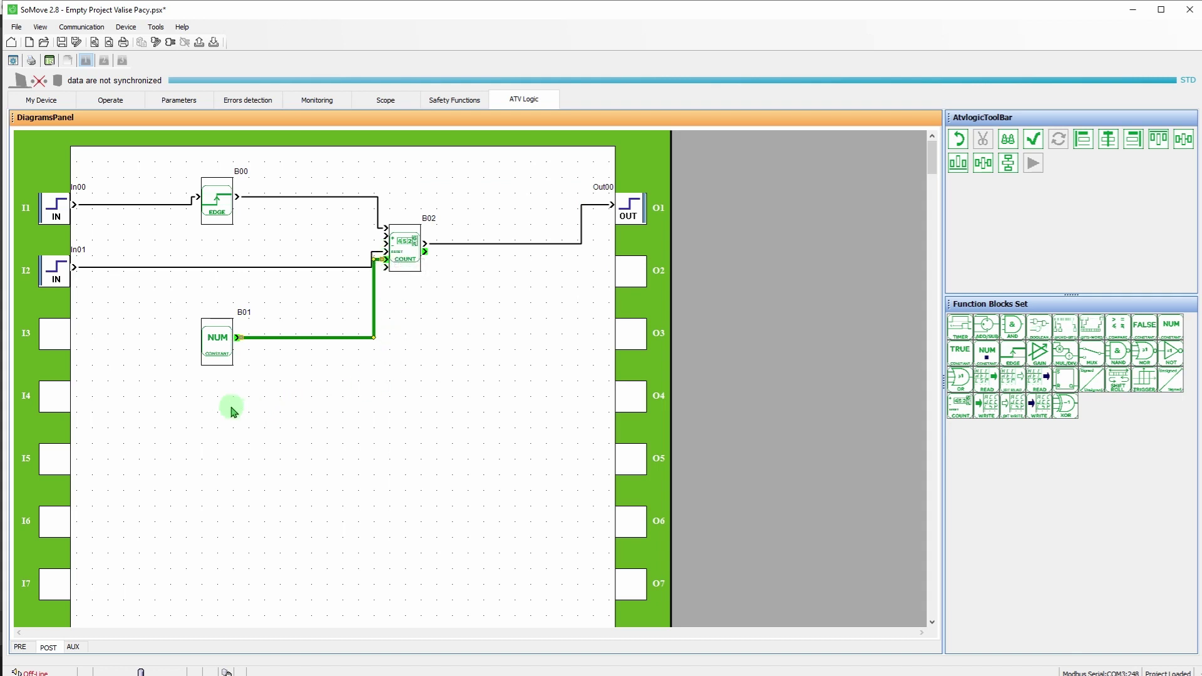
- Give constant block B01 the value 10 in its properties
{"action": "left_click", "coordinate": [213, 351]}
{"action": "double_click", "coordinate": [213, 350]}
{"action": "type", "text": "10"}
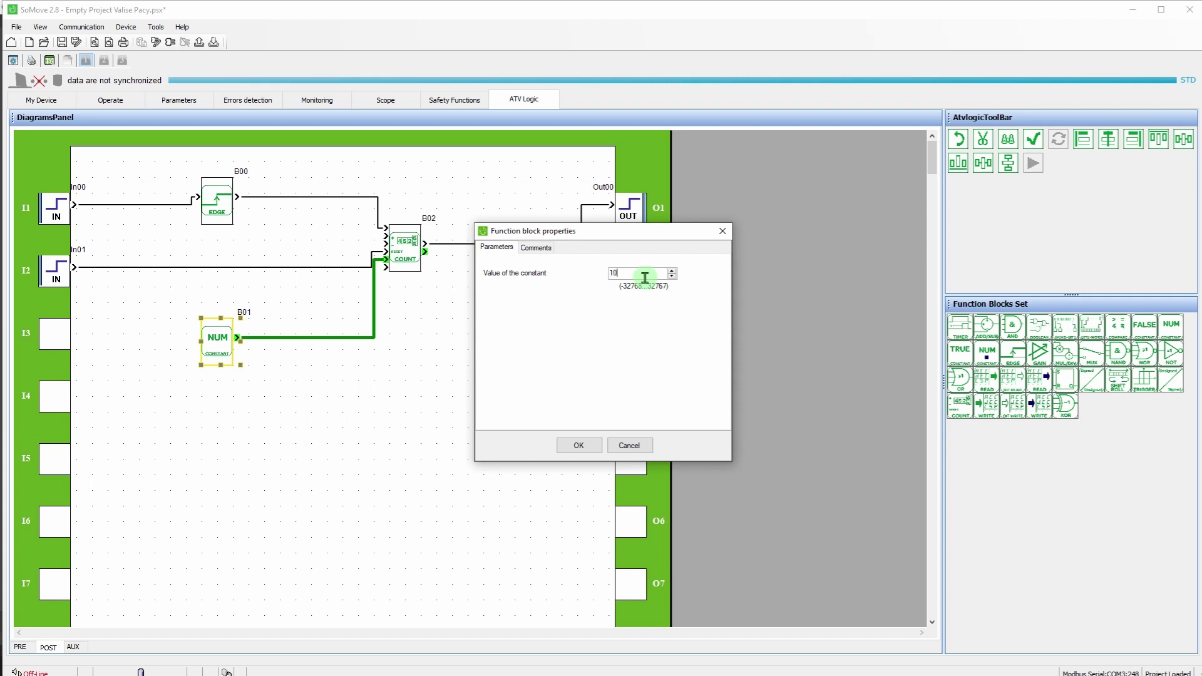
{"action": "left_click", "coordinate": [578, 446]}
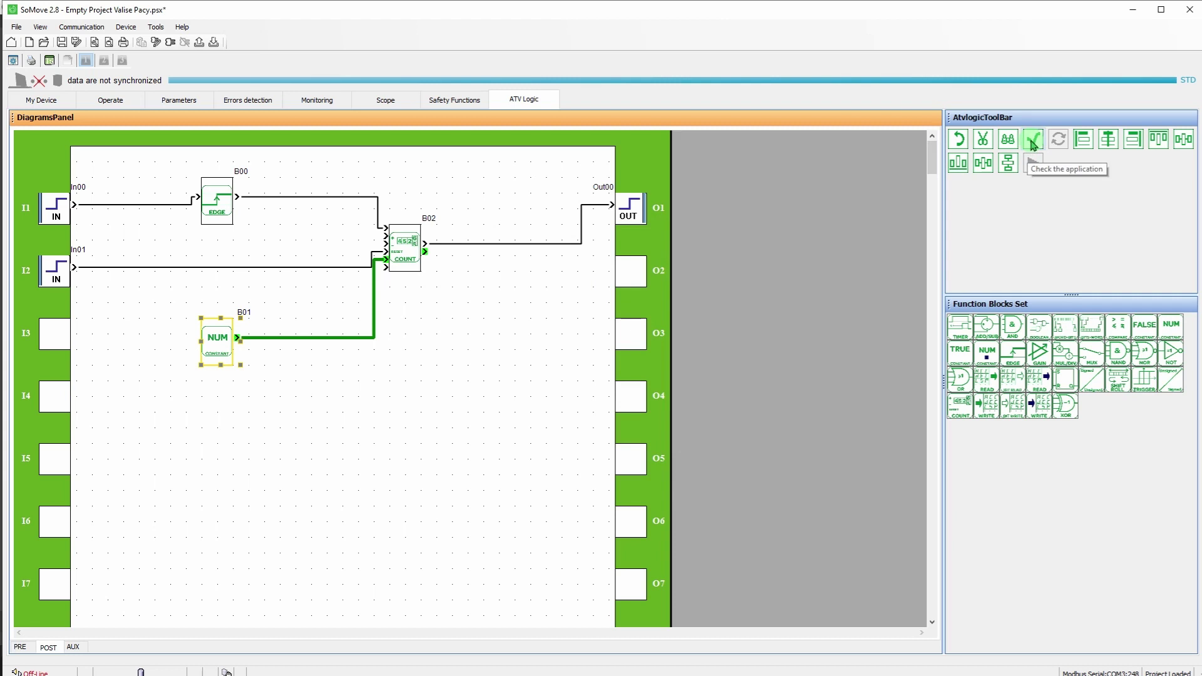
- Check the application and review the report's 0 errors and 1 unconnected-output warning
{"action": "left_click", "coordinate": [1032, 142]}
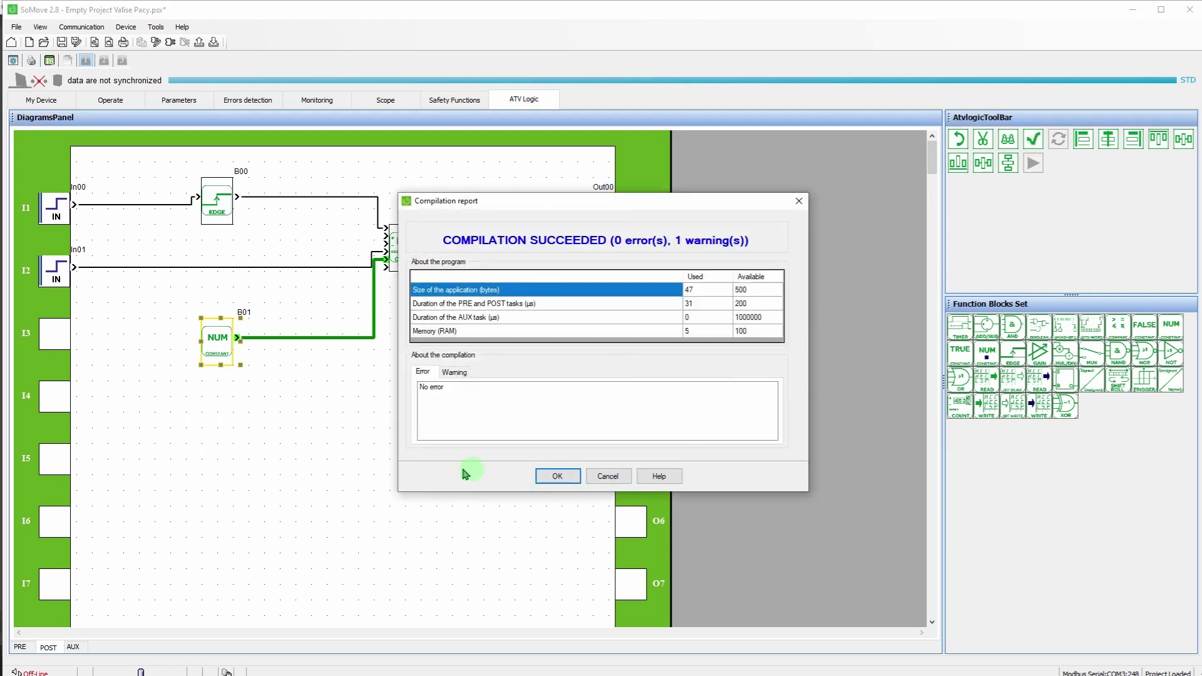
{"action": "left_click", "coordinate": [462, 376]}
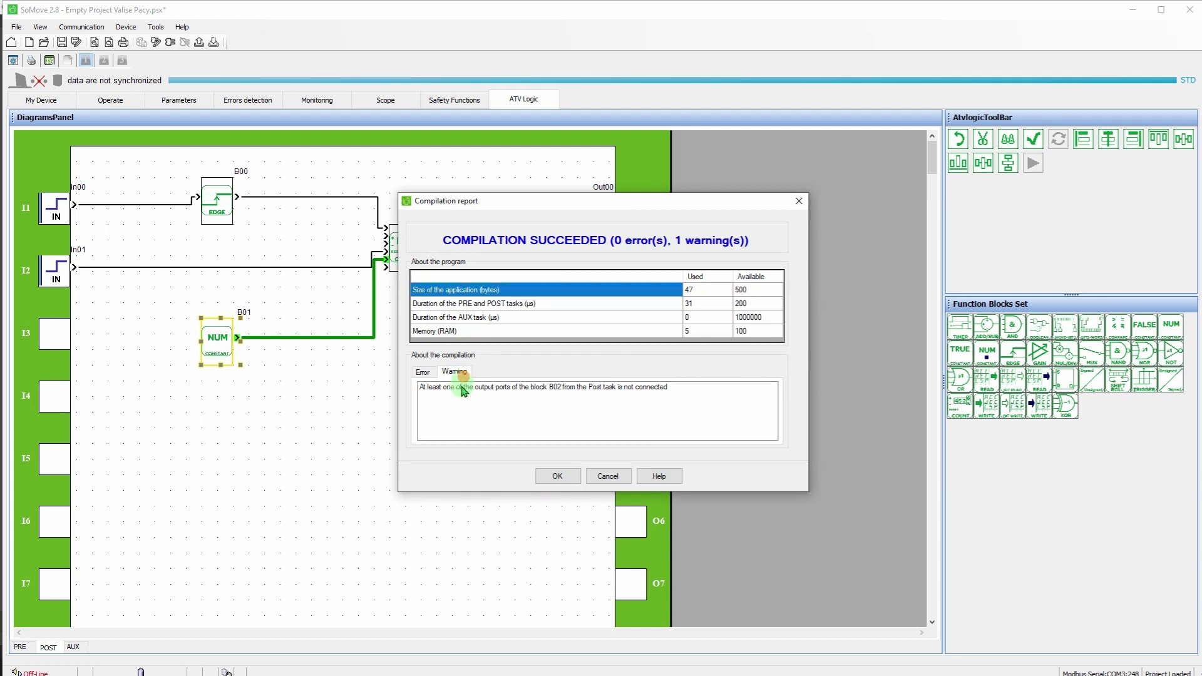
{"action": "left_click", "coordinate": [423, 372]}
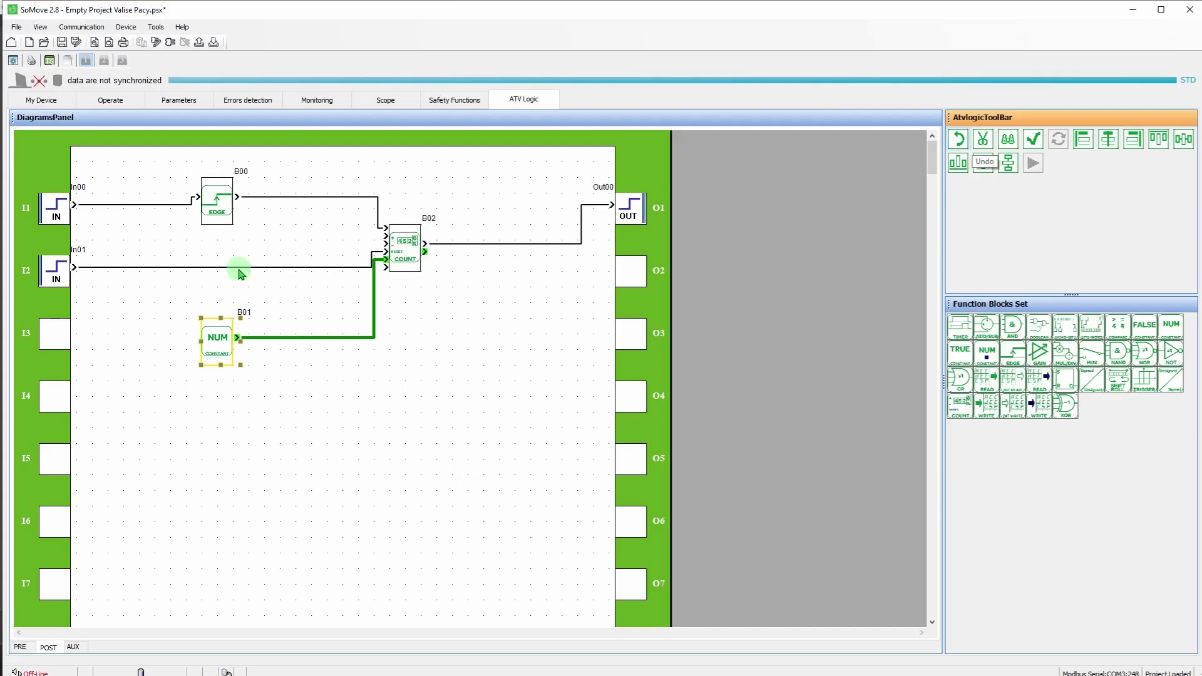
- Connect to the ATV320 with Store to device, overwriting the drive's existing program
{"action": "left_click", "coordinate": [170, 42]}
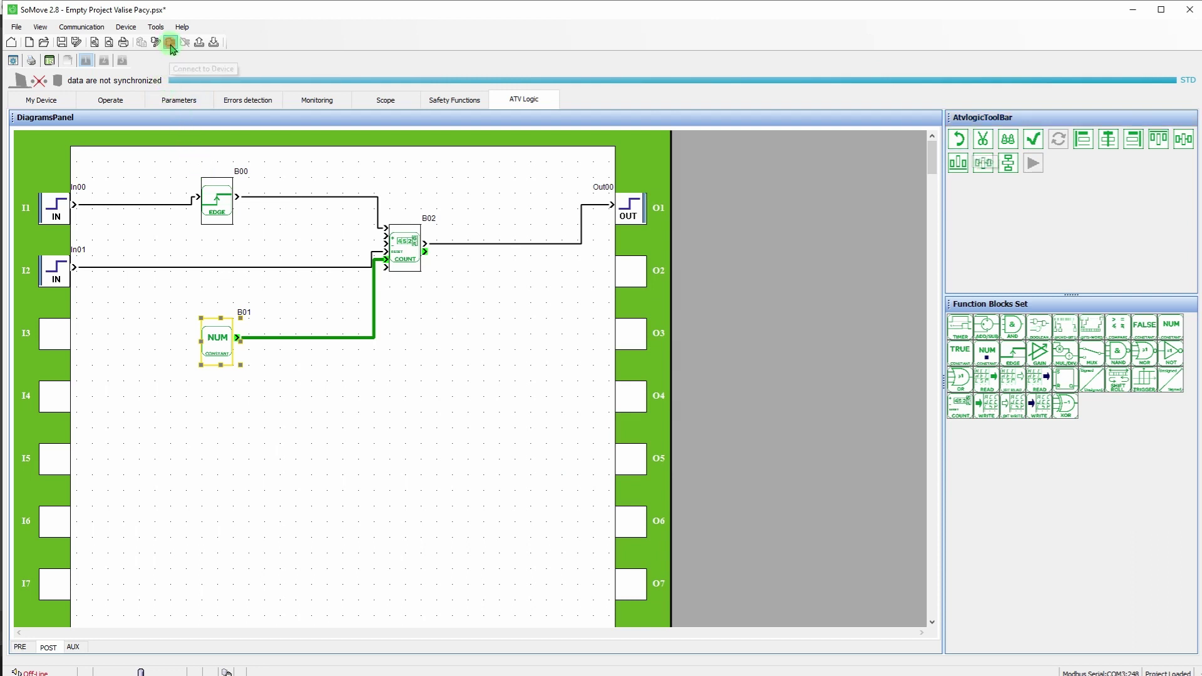
{"action": "left_click", "coordinate": [522, 360]}
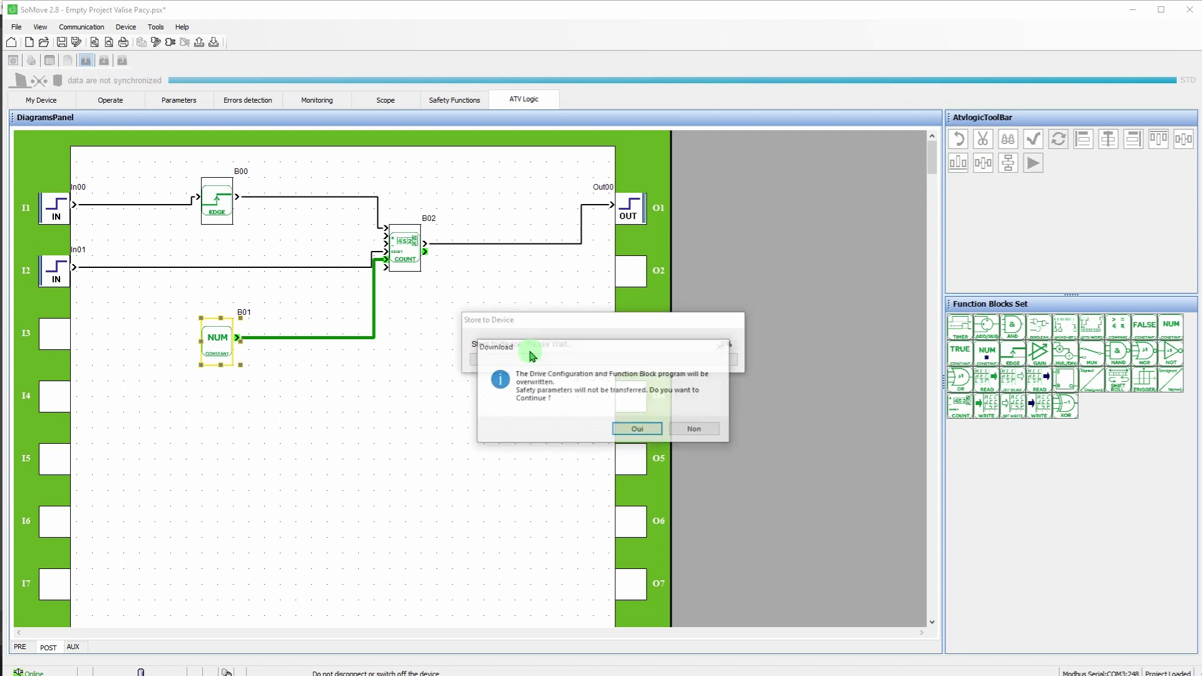
{"action": "left_click", "coordinate": [631, 431]}
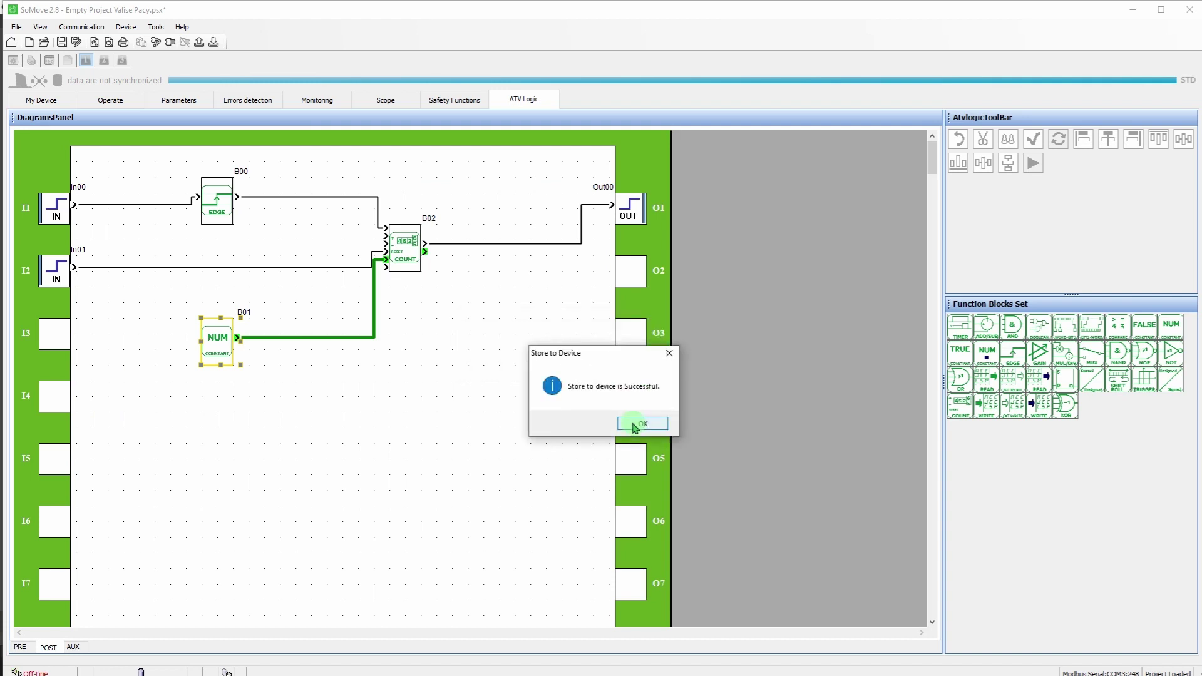
{"action": "left_click", "coordinate": [633, 427]}
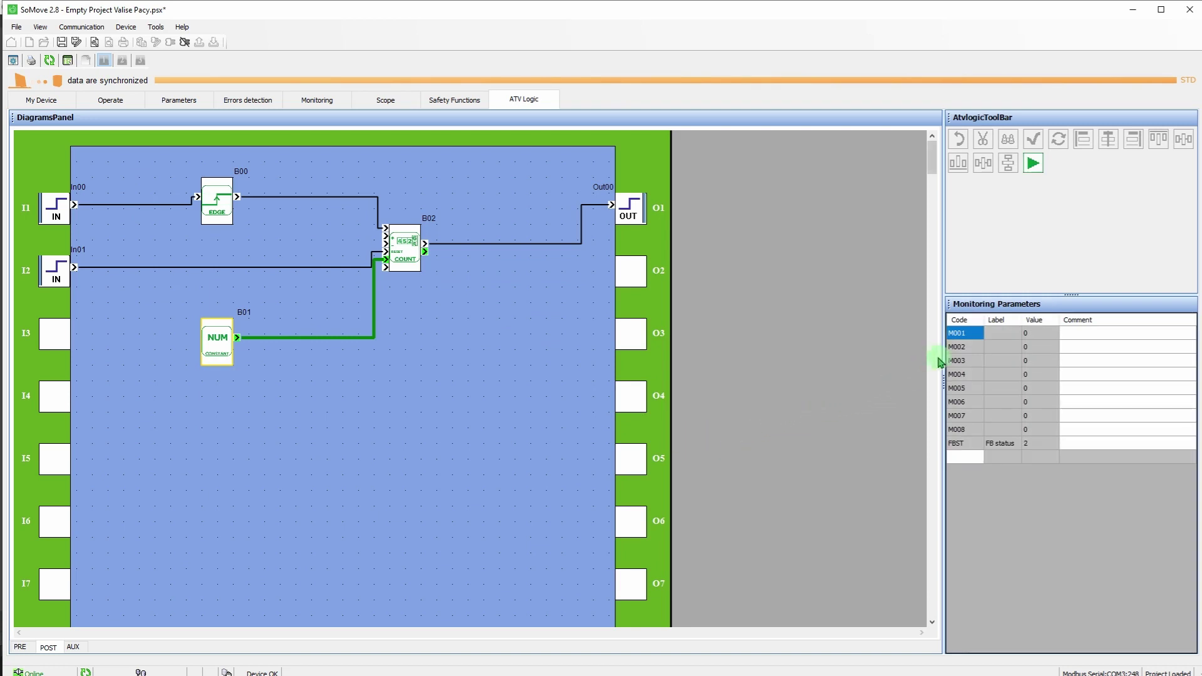
- Run the logic program, watch live wire values including constant 10, then stop it
{"action": "left_click", "coordinate": [1033, 164]}
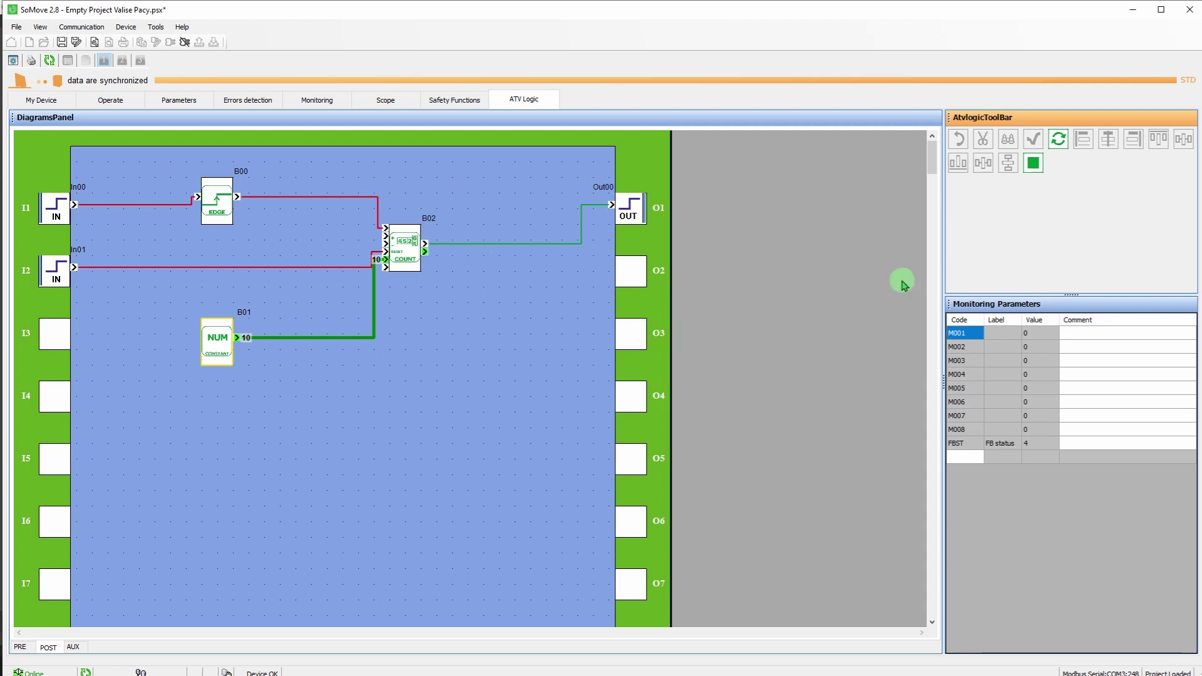
{"action": "left_click", "coordinate": [1039, 169]}
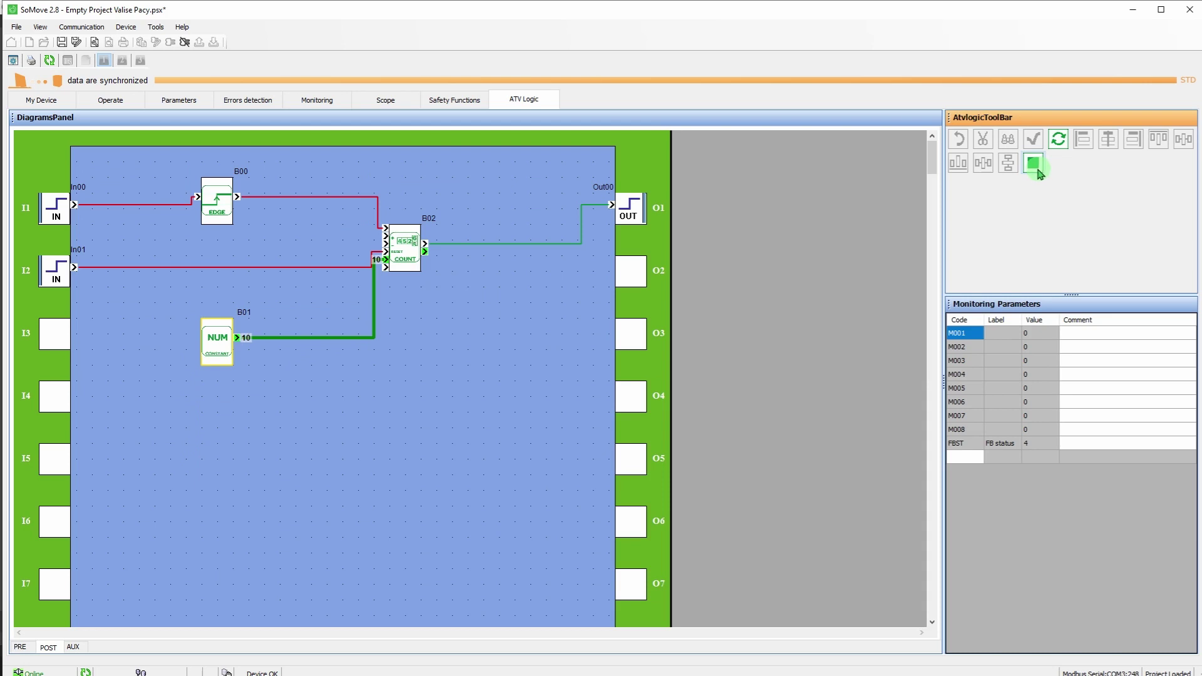
{"action": "left_click", "coordinate": [1036, 168]}
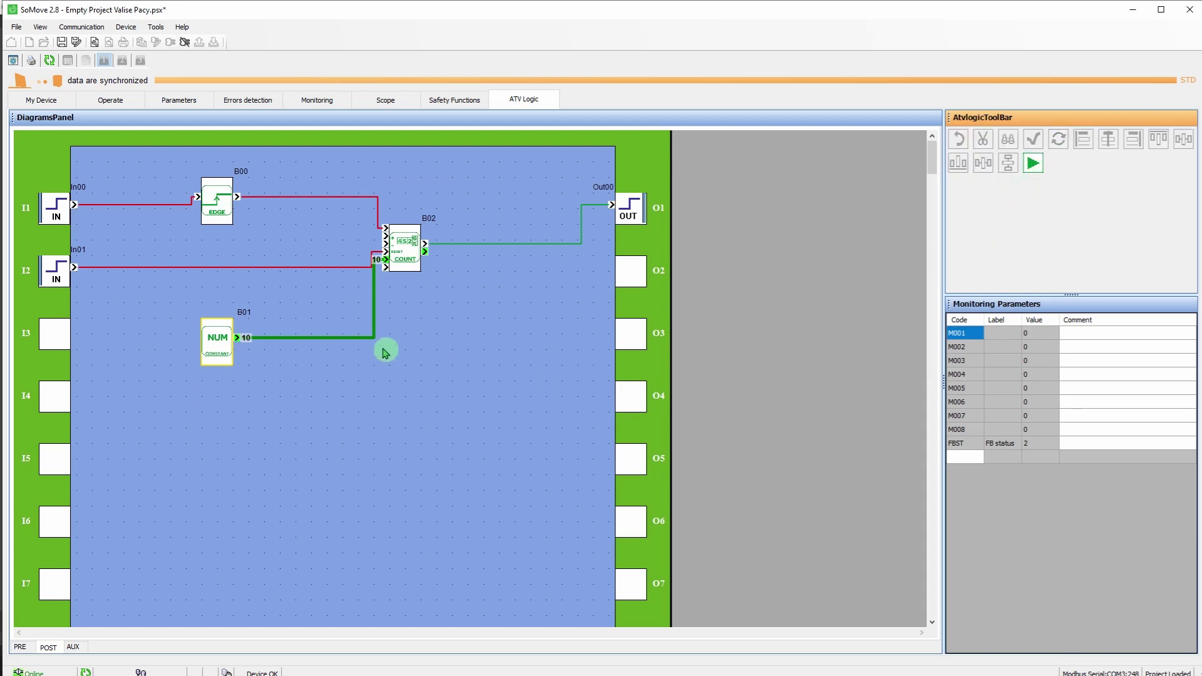
- Change FUNCTION BLOCKS 'FB behaviour on drive fault' from Stop to Ignore
{"action": "left_click", "coordinate": [188, 100]}
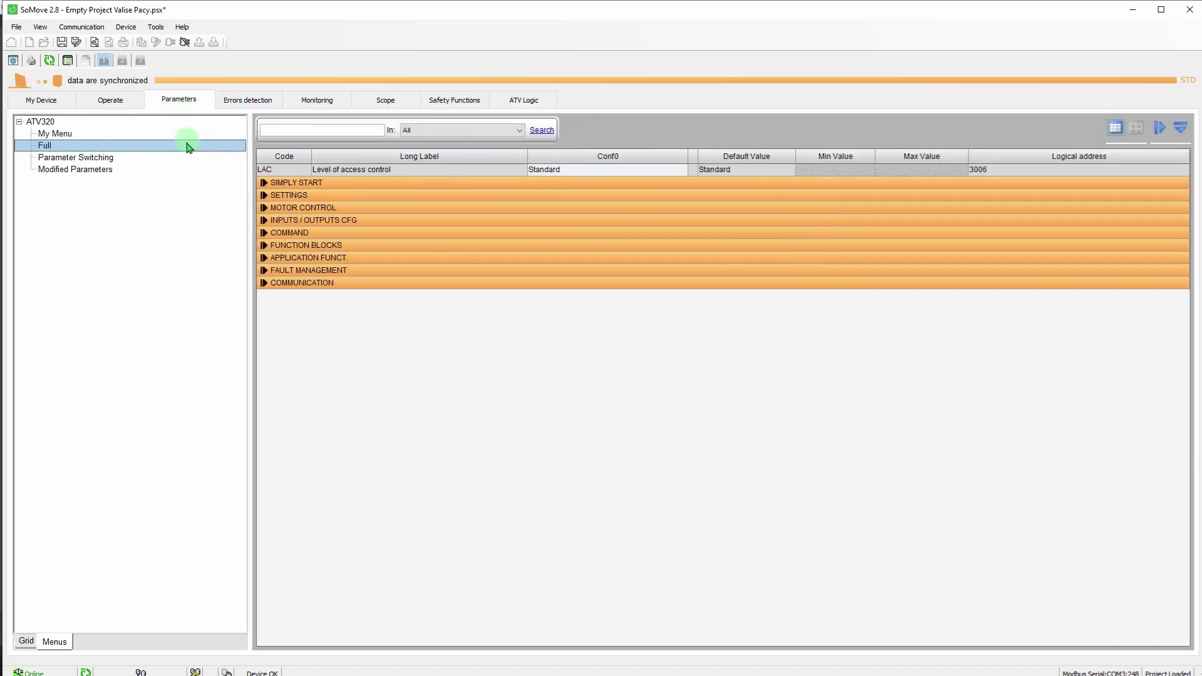
{"action": "left_click", "coordinate": [264, 246]}
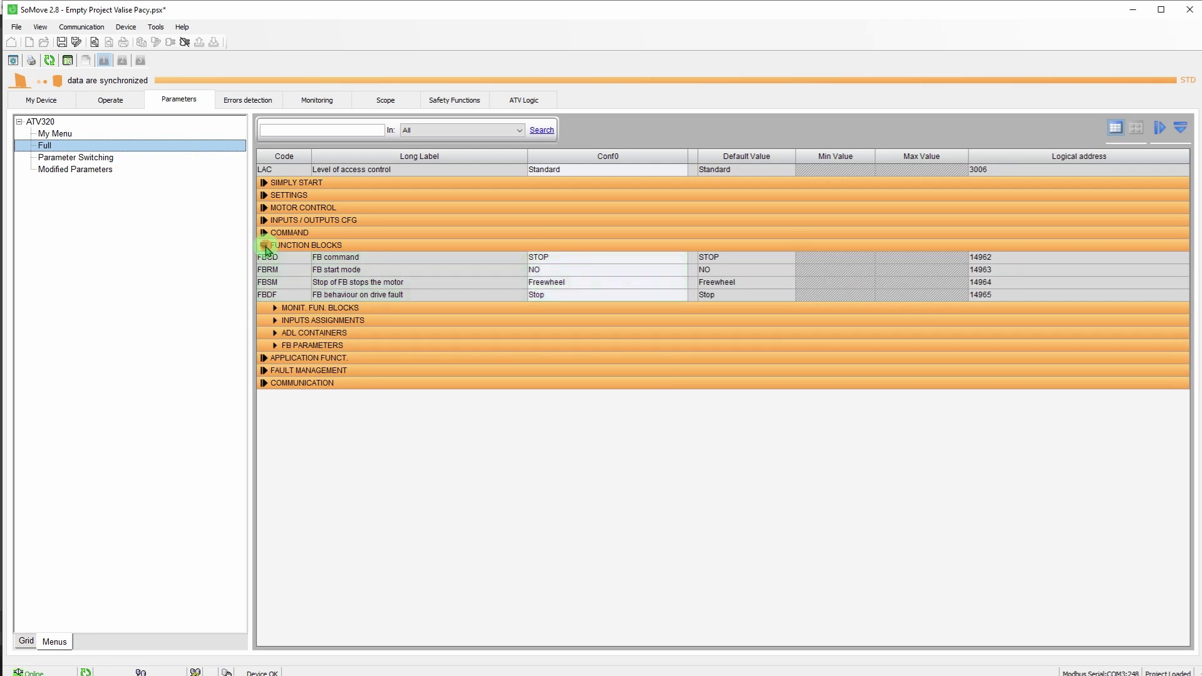
{"action": "left_click", "coordinate": [688, 297]}
{"action": "left_click", "coordinate": [685, 299]}
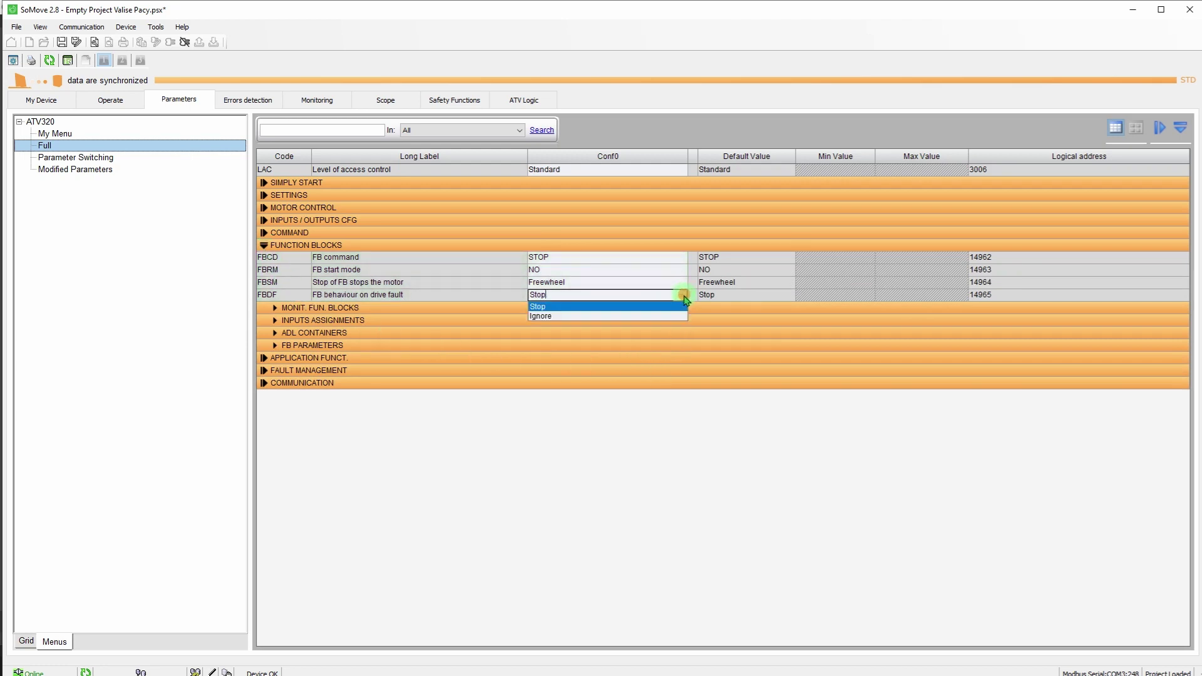
{"action": "left_click", "coordinate": [666, 316]}
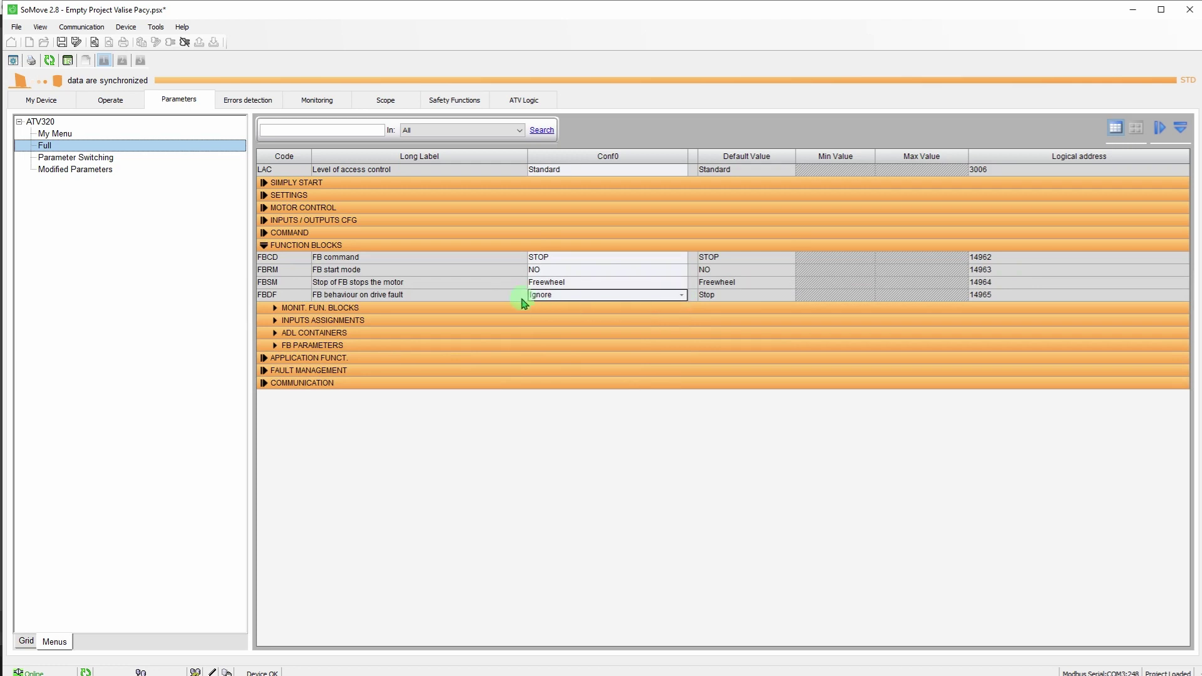